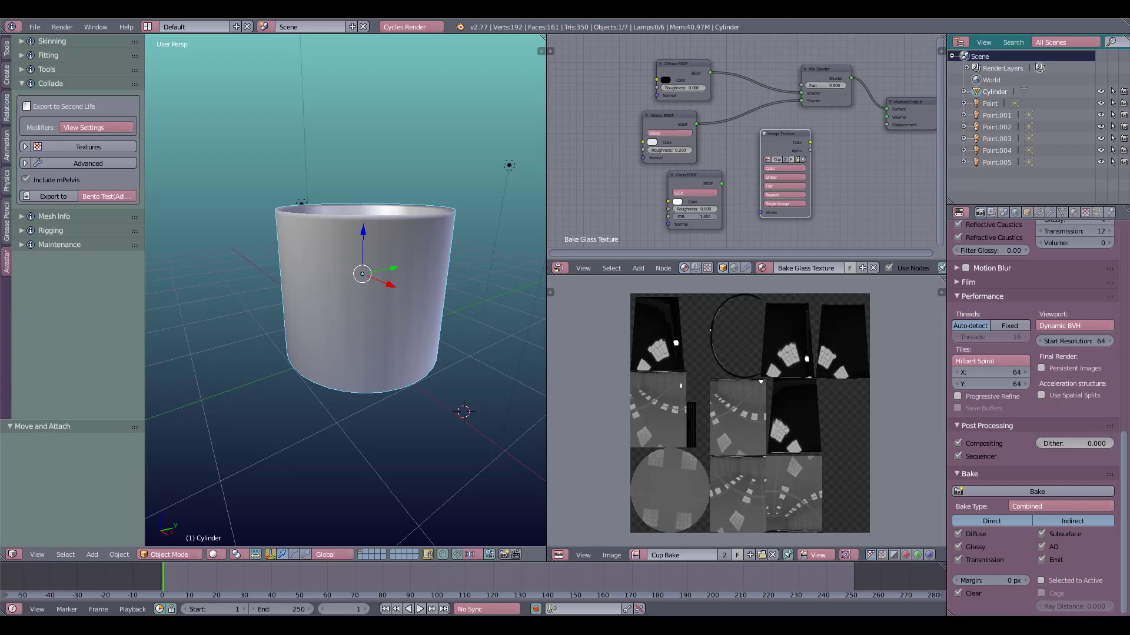
Examine the cup model and the point lamps around it from several sides
scroll(366, 314, "down", 5)
middle_click_drag(366, 315, 218, 318)
scroll(383, 278, "up", 6)
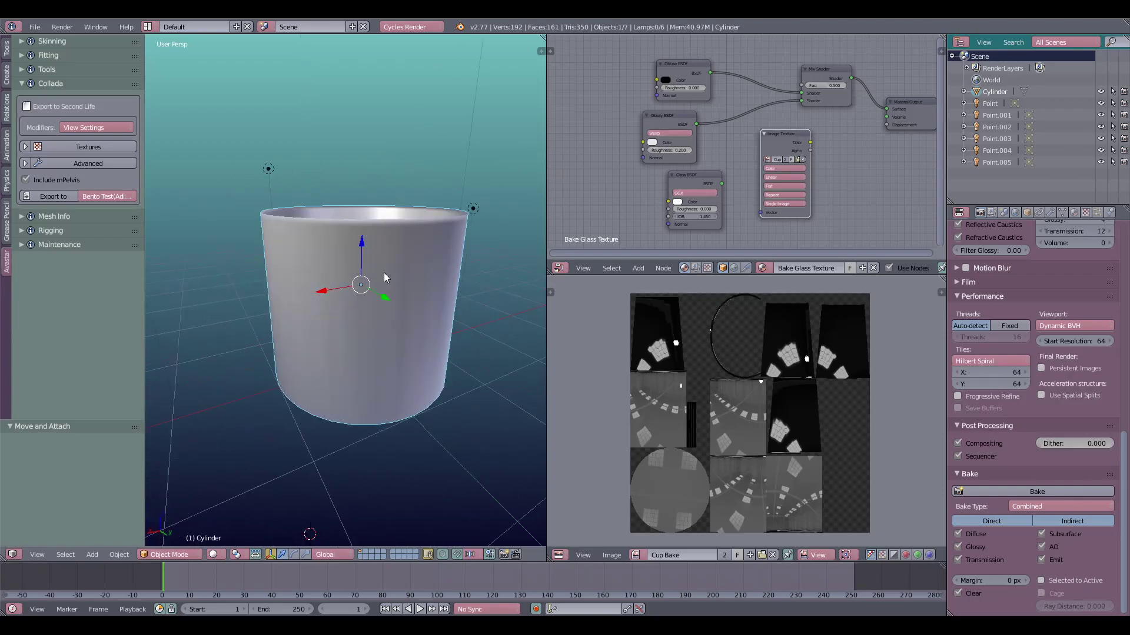
middle_click_drag(384, 273, 436, 271)
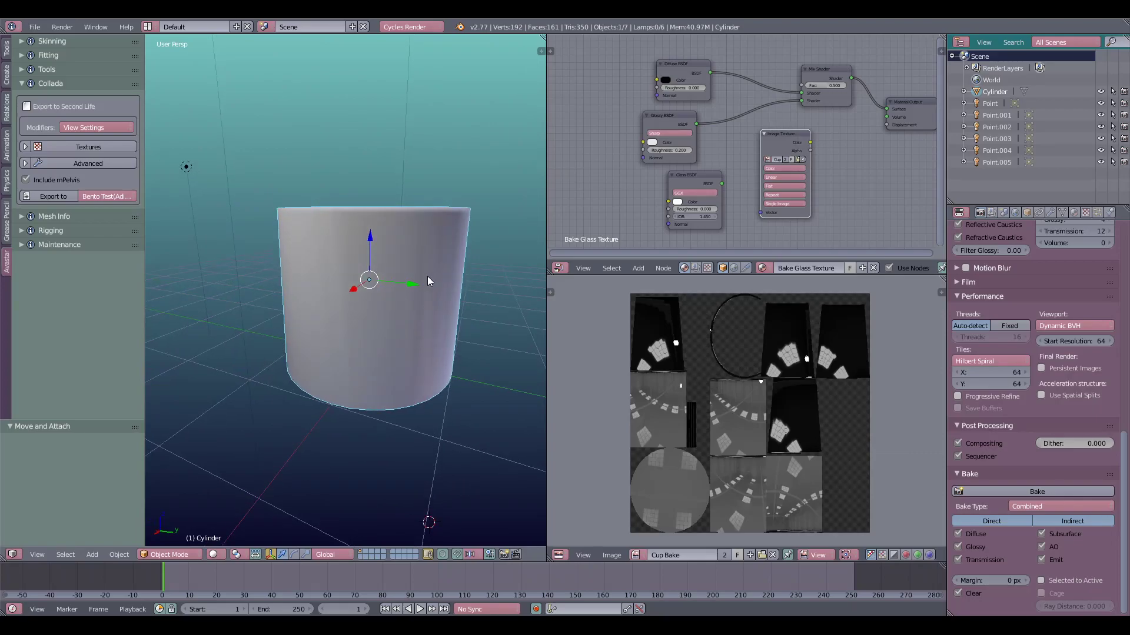
scroll(427, 277, "down", 5)
middle_click_drag(427, 276, 379, 326)
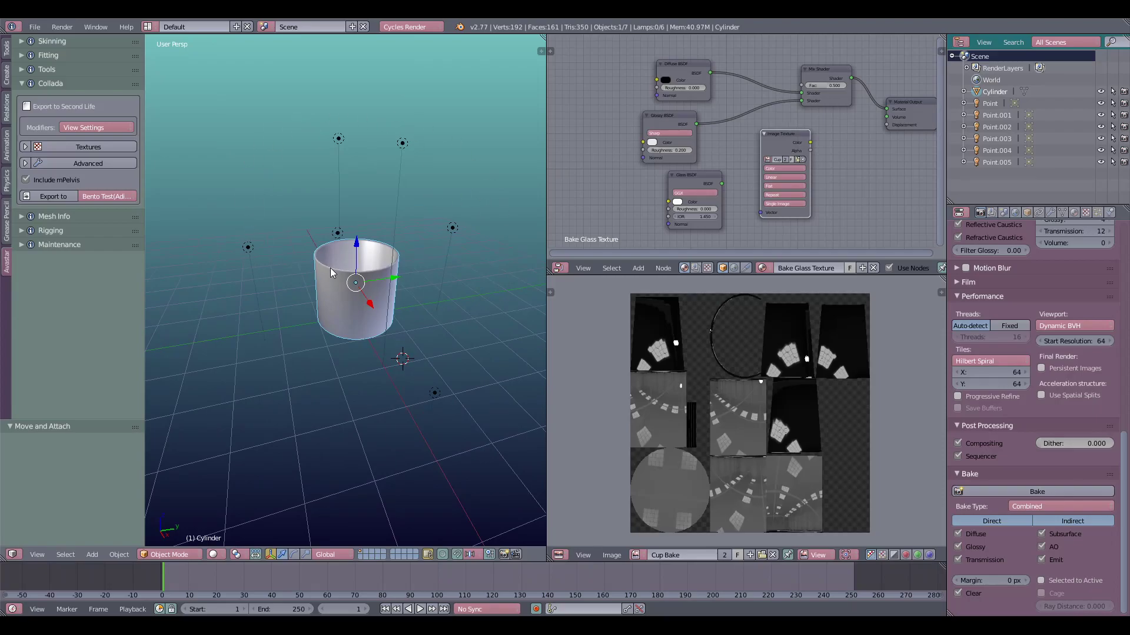
scroll(332, 270, "down", 2)
mouse_move(331, 270)
middle_mouse_down()
mouse_move(355, 295)
mouse_move(405, 275)
middle_mouse_up()
Switch the 3D viewport shading to Rendered and frame the cup
left_click(221, 554)
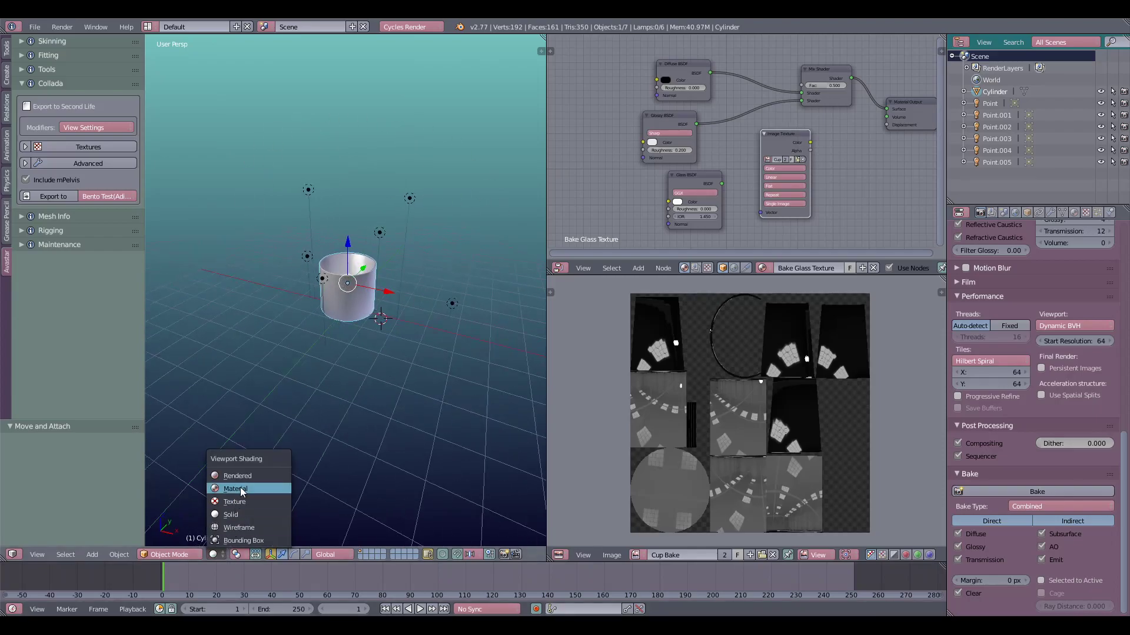
left_click(242, 476)
scroll(308, 402, "up", 5)
mouse_move(308, 402)
middle_mouse_down()
mouse_move(388, 320)
mouse_move(447, 354)
mouse_move(349, 352)
middle_mouse_up()
scroll(694, 160, "up", 1)
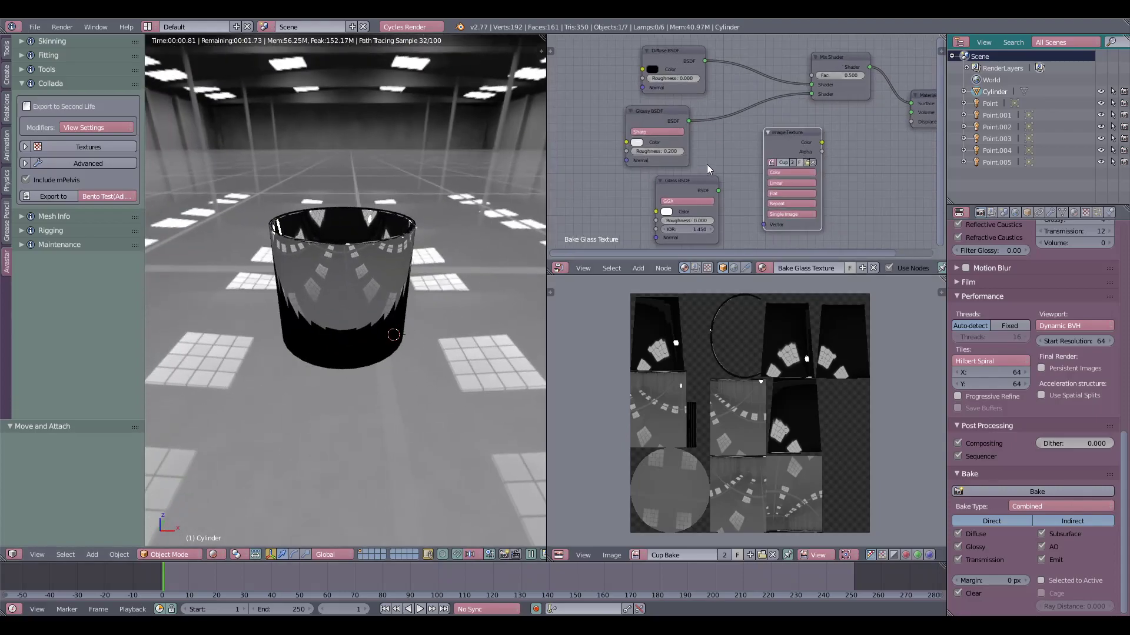
Connect the Glass BSDF output to the Mix Shader's second Shader input in place of the Glossy BSDF
scroll(707, 165, "up", 2)
middle_click_drag(708, 160, 683, 189)
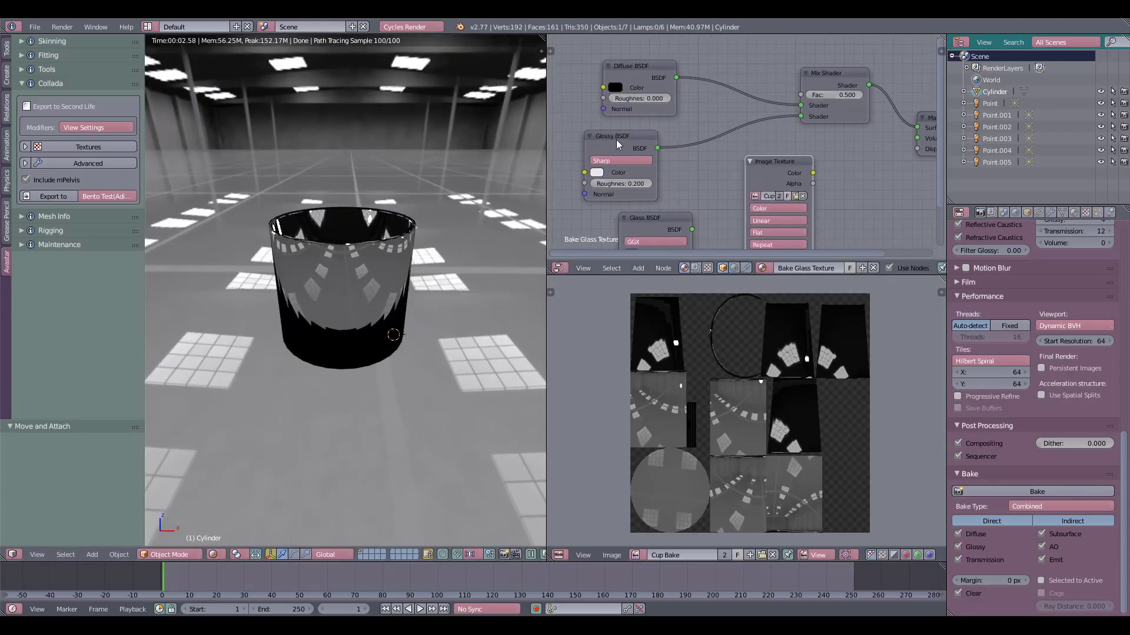
left_click_drag(681, 221, 668, 218)
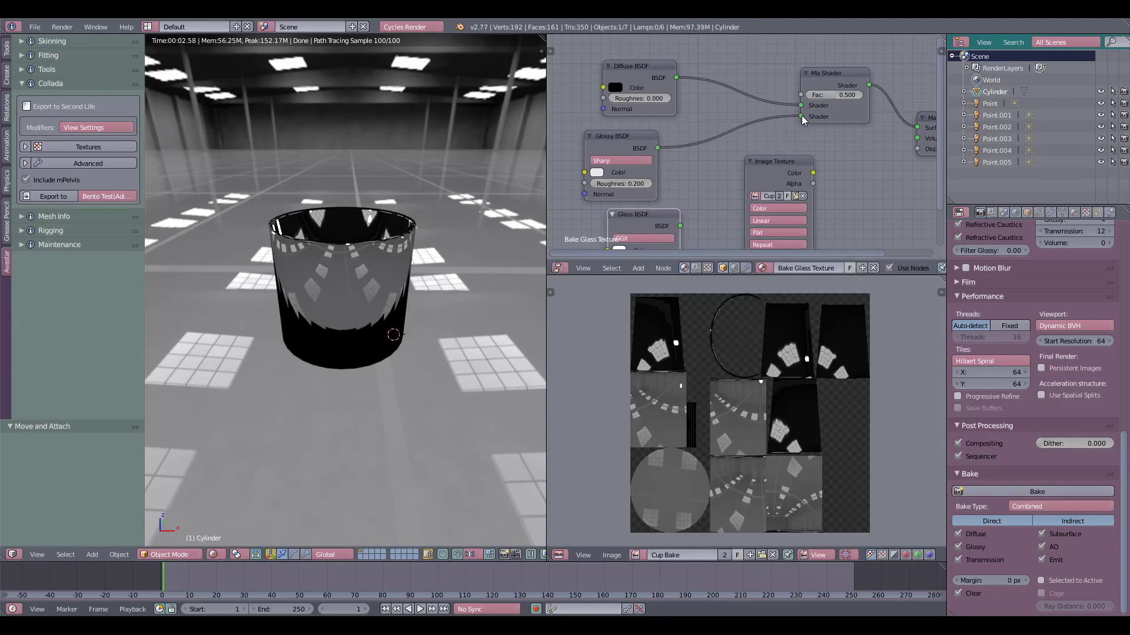
mouse_move(801, 116)
left_mouse_down()
mouse_move(695, 226)
mouse_move(723, 174)
mouse_move(804, 116)
left_mouse_up()
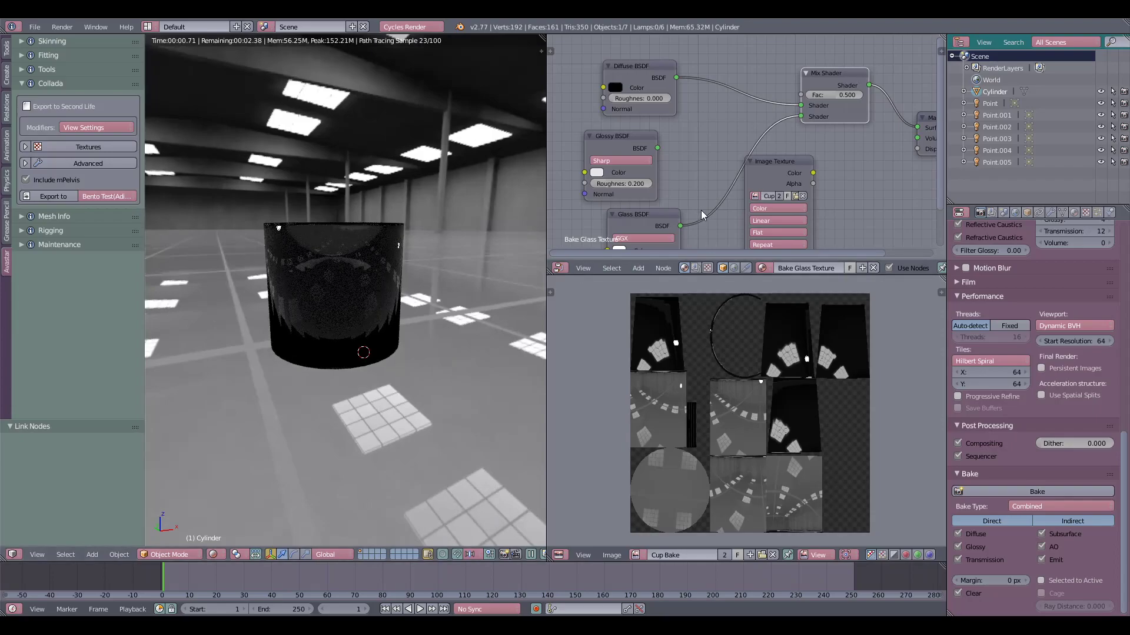
Try different distribution options and a roughness of 0.533 on the Glass BSDF node, and undo the roughness change
left_click(644, 239)
left_click(644, 217)
left_click(646, 239)
left_click(643, 209)
scroll(689, 214, "down", 1)
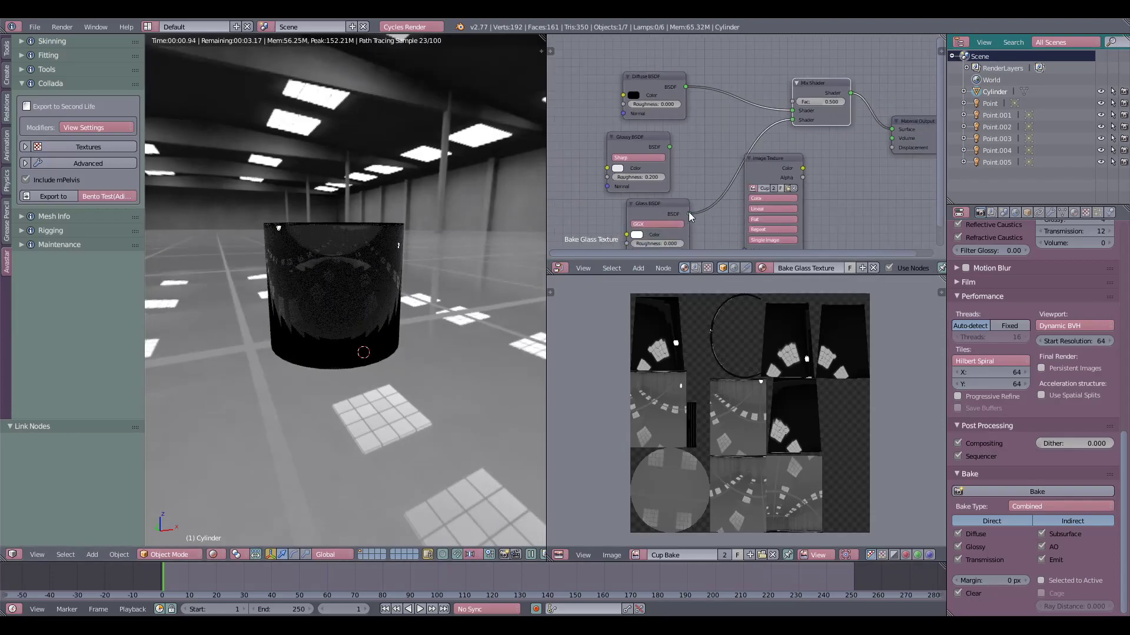
left_click_drag(649, 245, 658, 243)
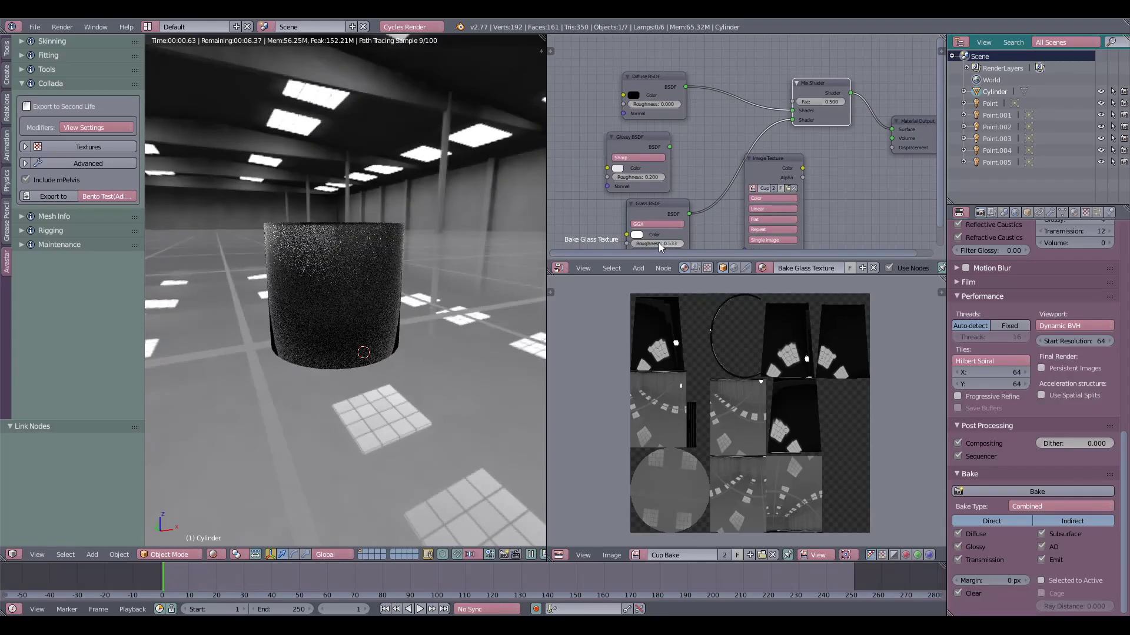
key("ctrl+z")
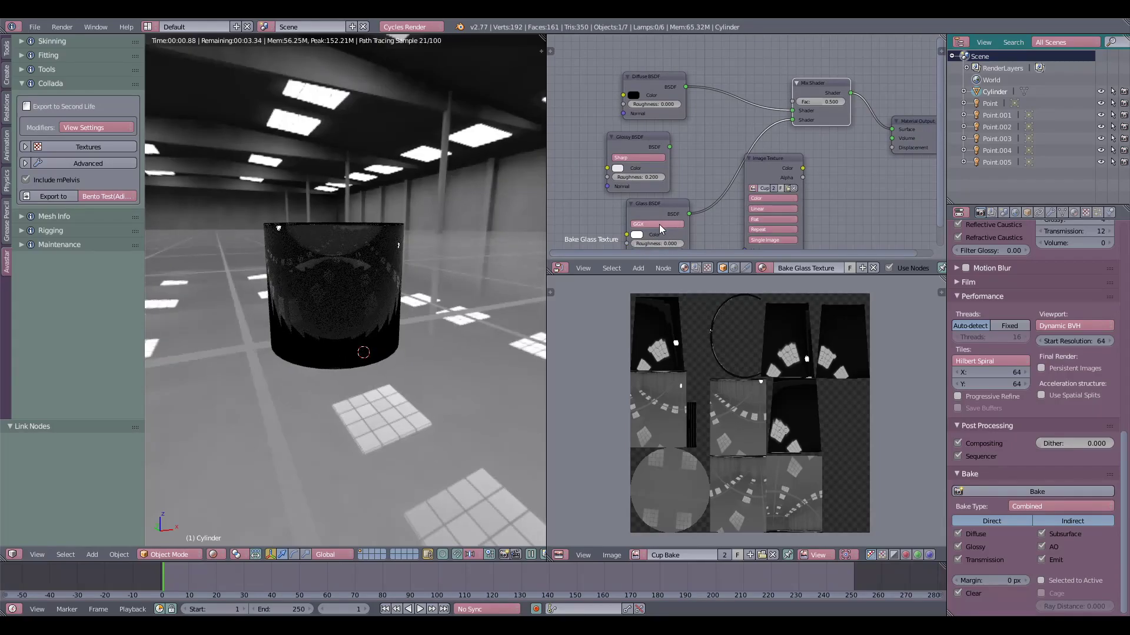
Set the Glass BSDF distribution to Sharp and tidy the layout of the Glossy, Glass and Image Texture nodes
left_click(657, 225)
left_click(658, 215)
left_click_drag(641, 138, 661, 135)
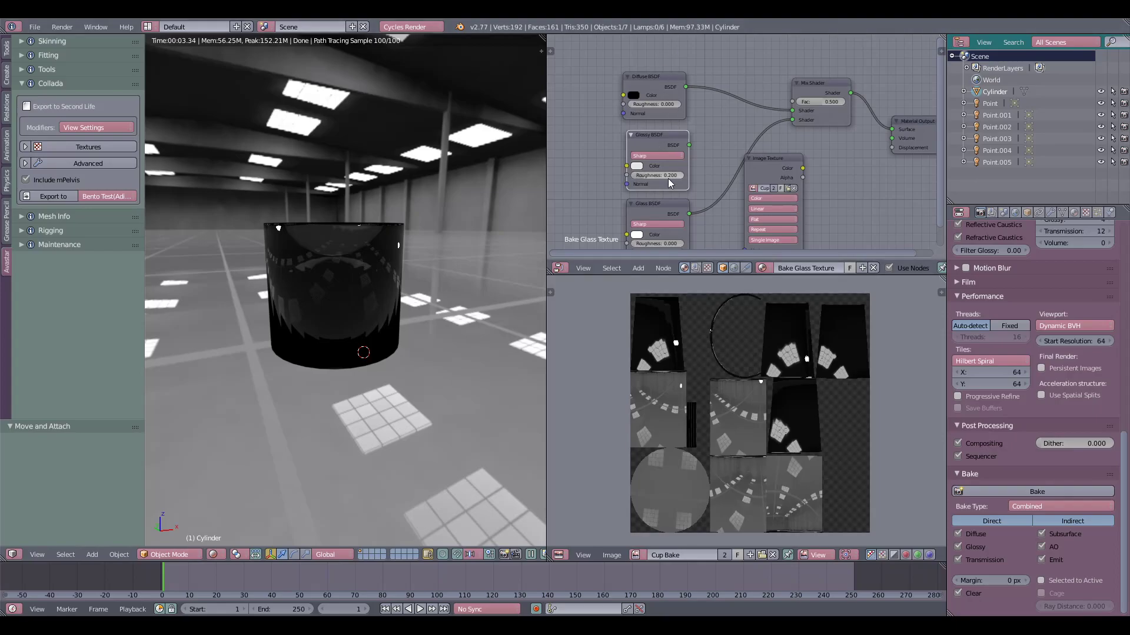
left_click_drag(663, 137, 657, 129)
left_click_drag(656, 203, 651, 199)
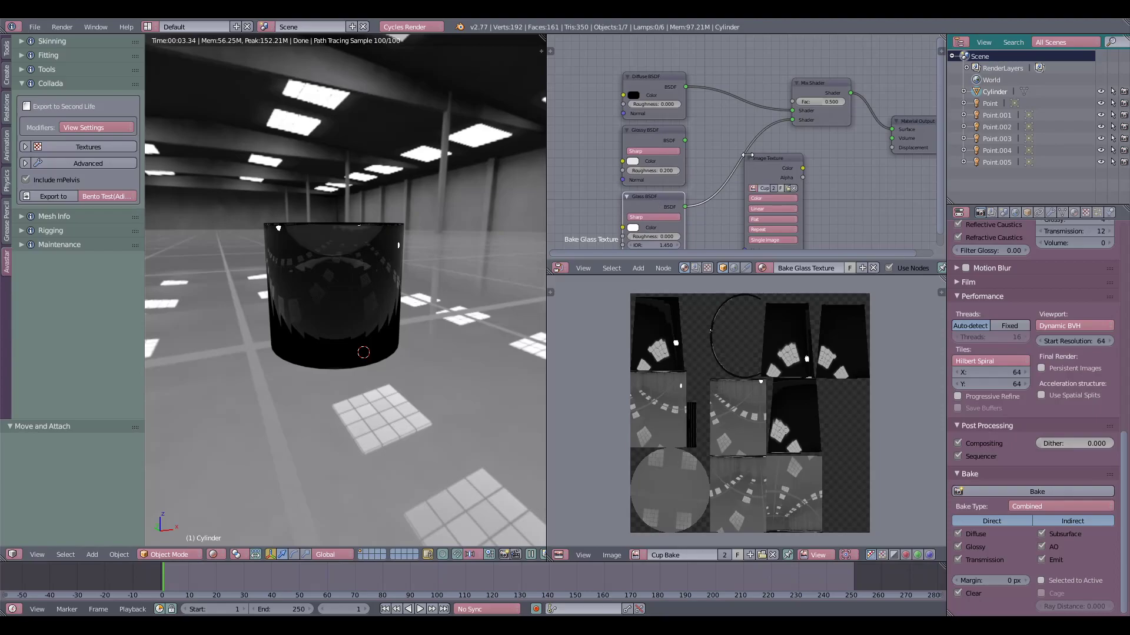
left_click_drag(763, 156, 788, 158)
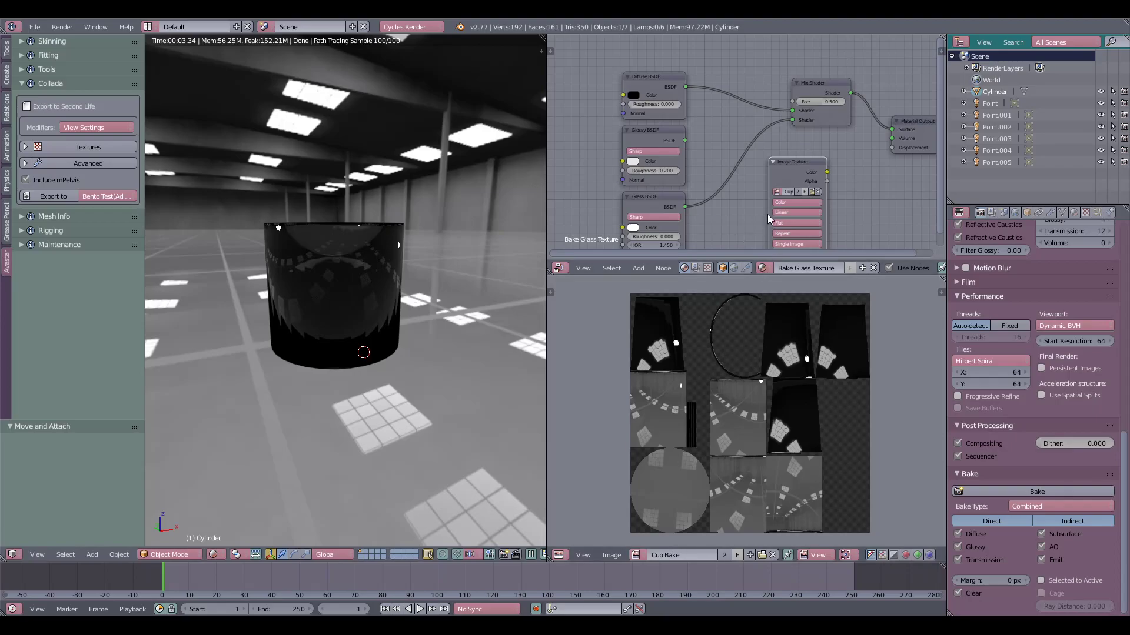
Replace the world's environment texture with 9ecb6e2d9093ef9a062e47554ff2081a.jpg from the HDRI IMAGES folder
middle_click_drag(393, 260, 421, 297)
scroll(313, 350, "up", 4)
scroll(422, 296, "down", 5)
middle_click_drag(340, 329, 439, 306)
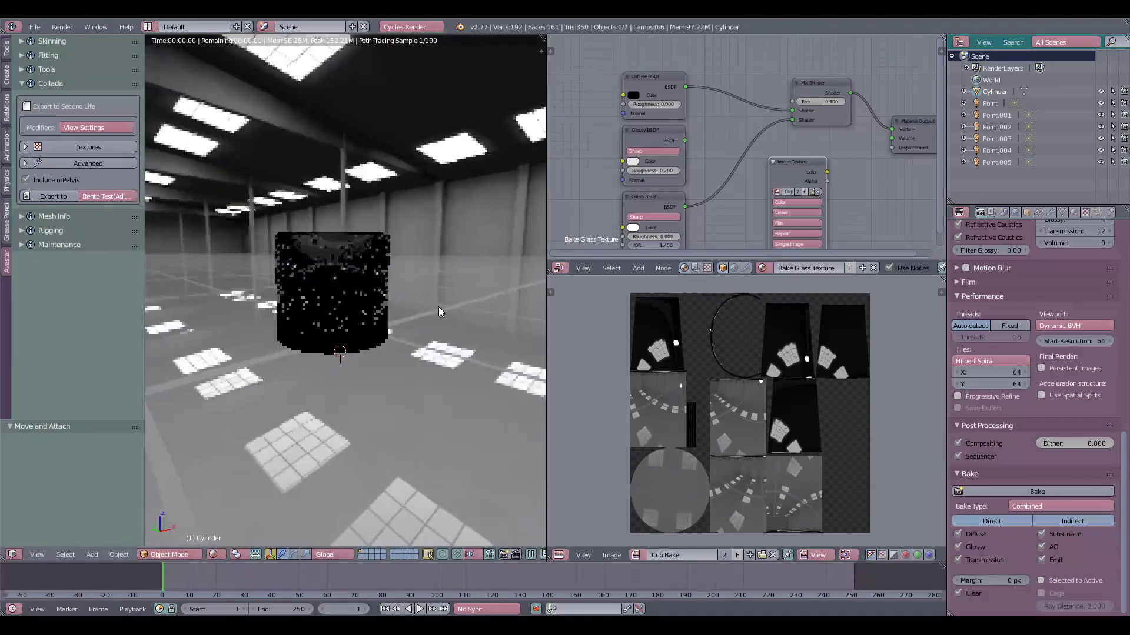
scroll(338, 268, "up", 3)
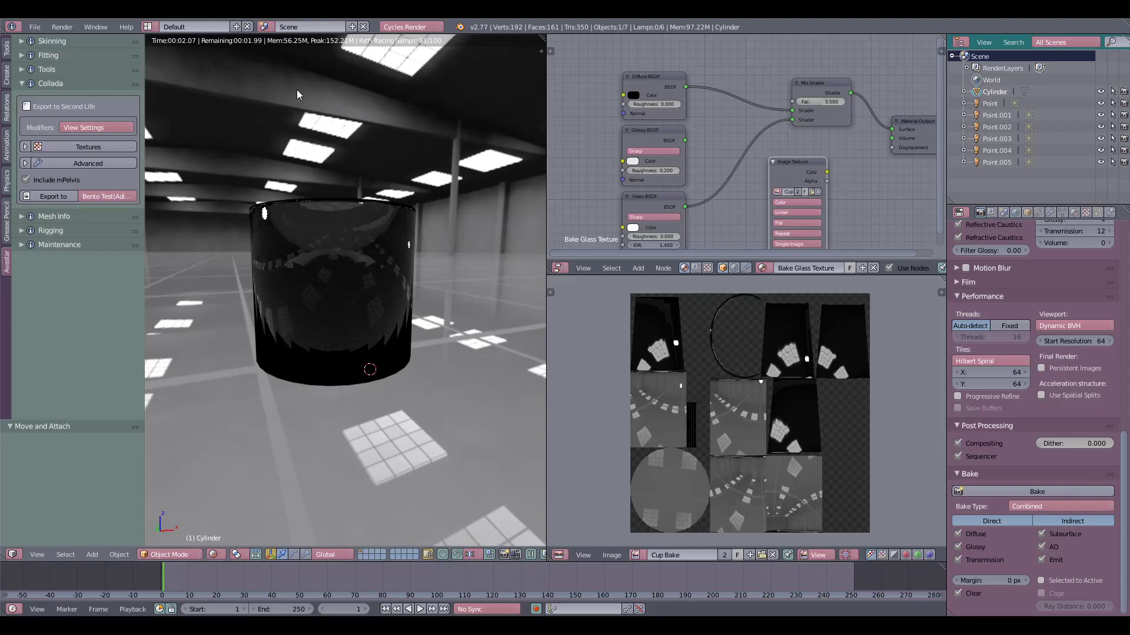
left_click(1016, 213)
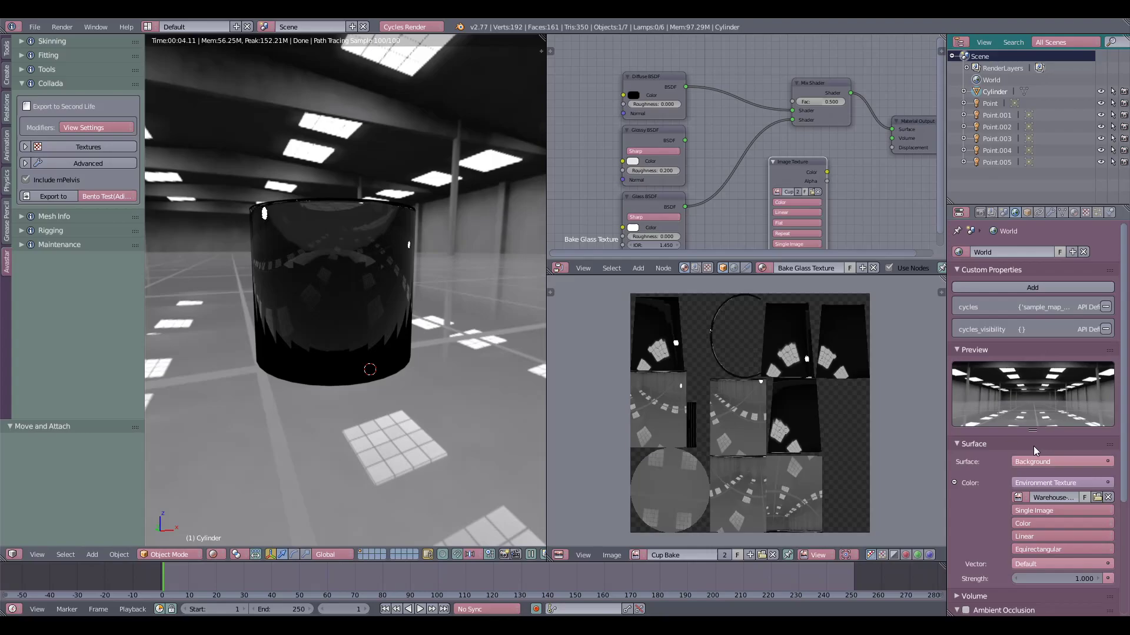
scroll(1037, 414, "down", 1)
scroll(1041, 401, "up", 1)
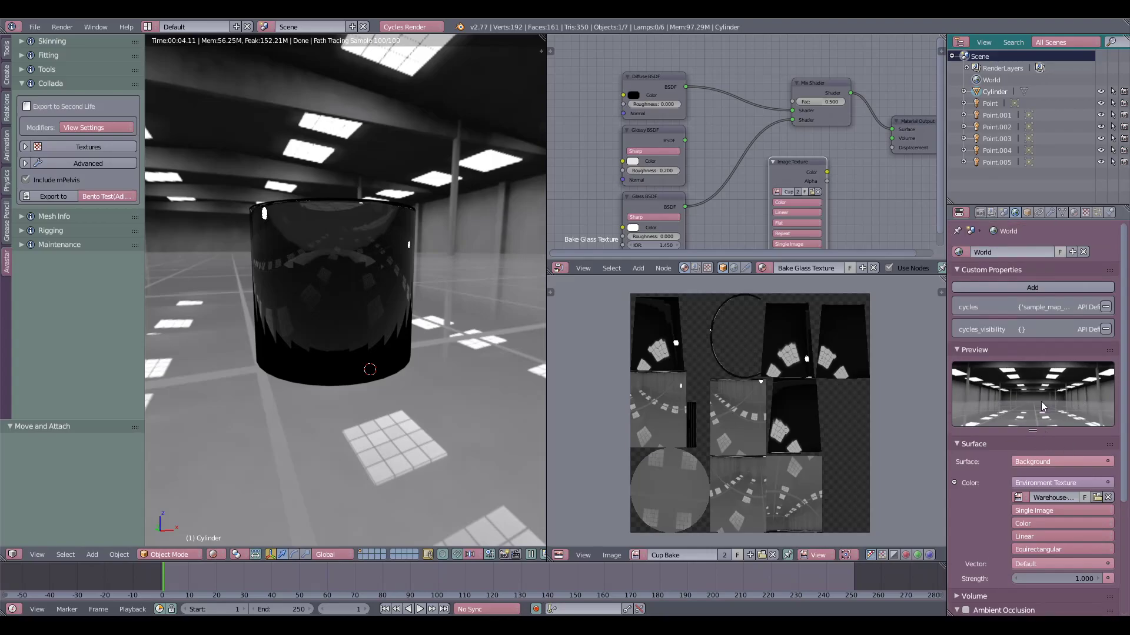
left_click(1058, 497)
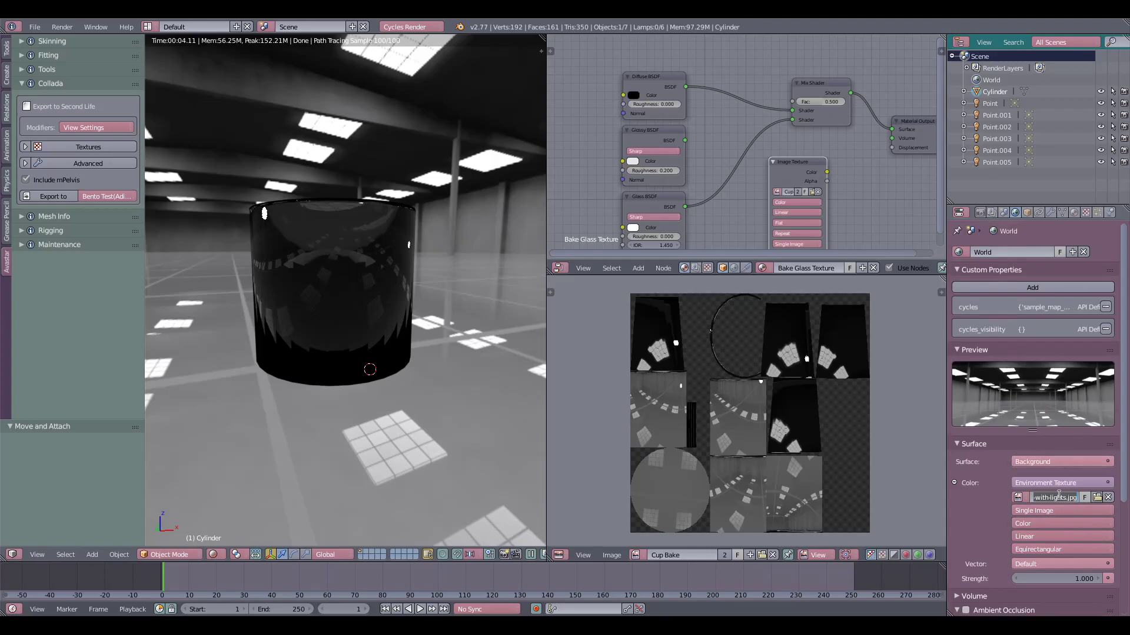
left_click(1097, 497)
left_click(400, 153)
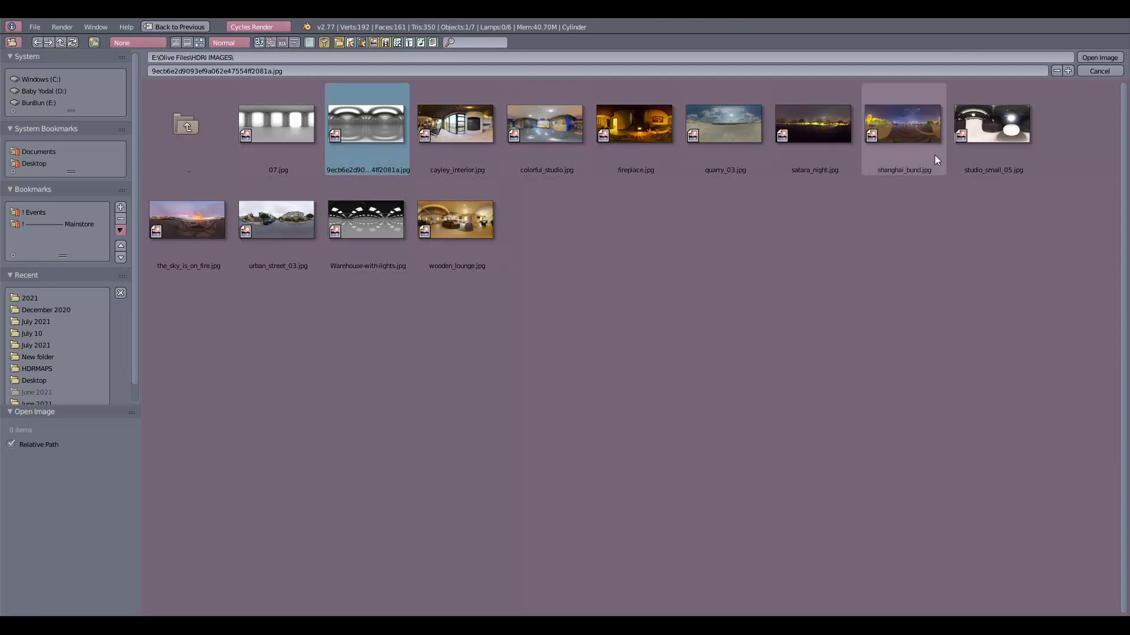
left_click(1099, 58)
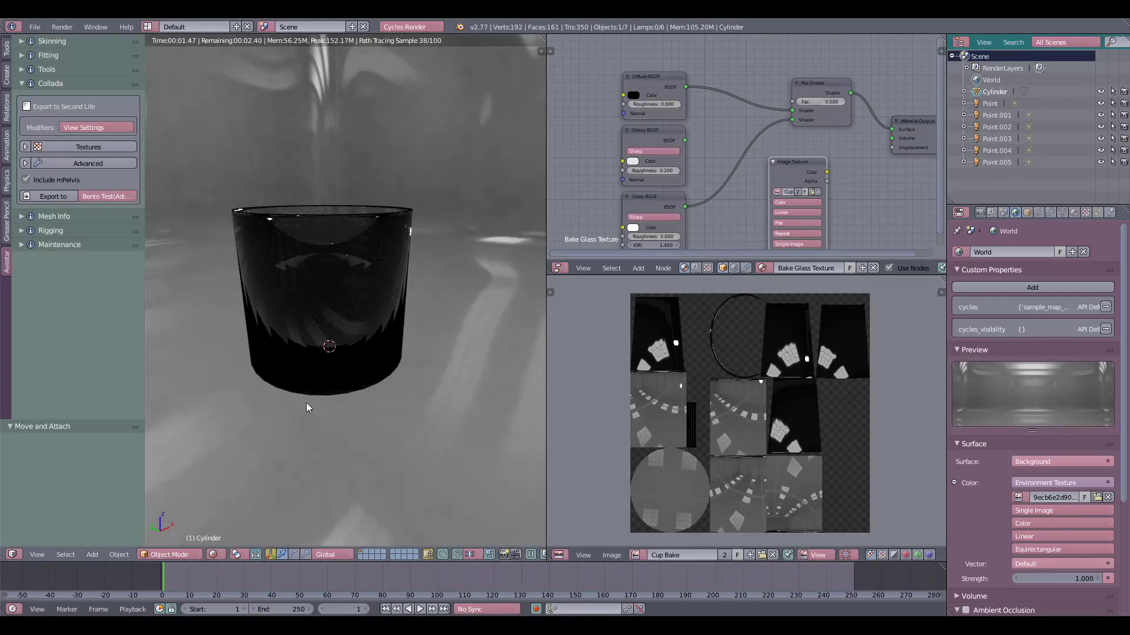
Load colorful_studio.jpg as the world's environment texture and view the cup against it
left_click(1097, 498)
left_click(361, 227)
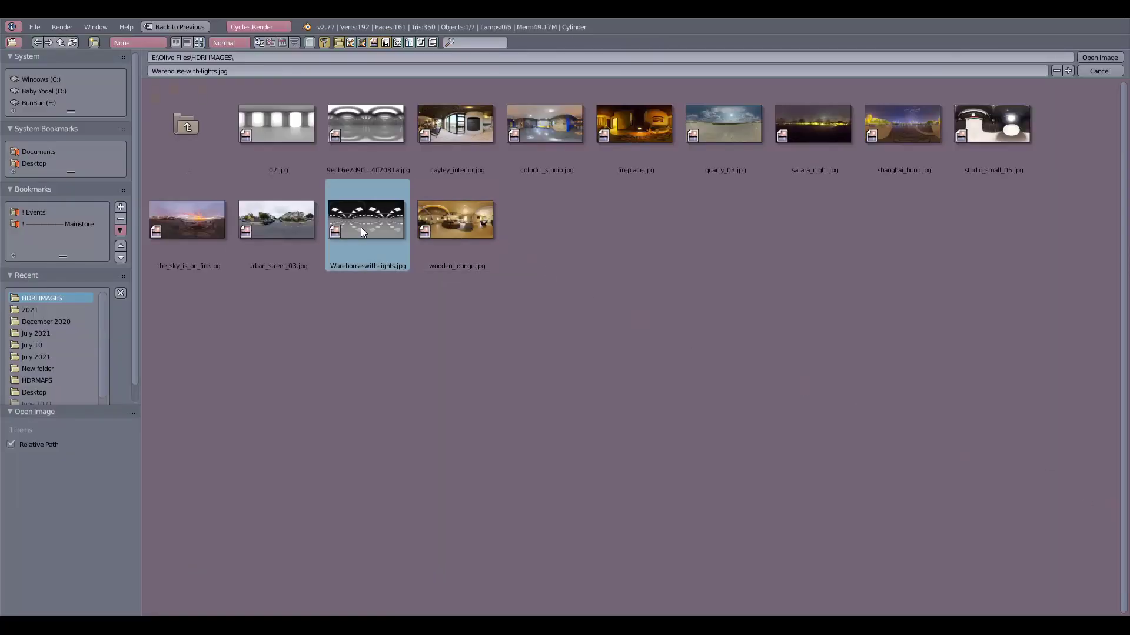
left_click(534, 138)
left_click(1103, 59)
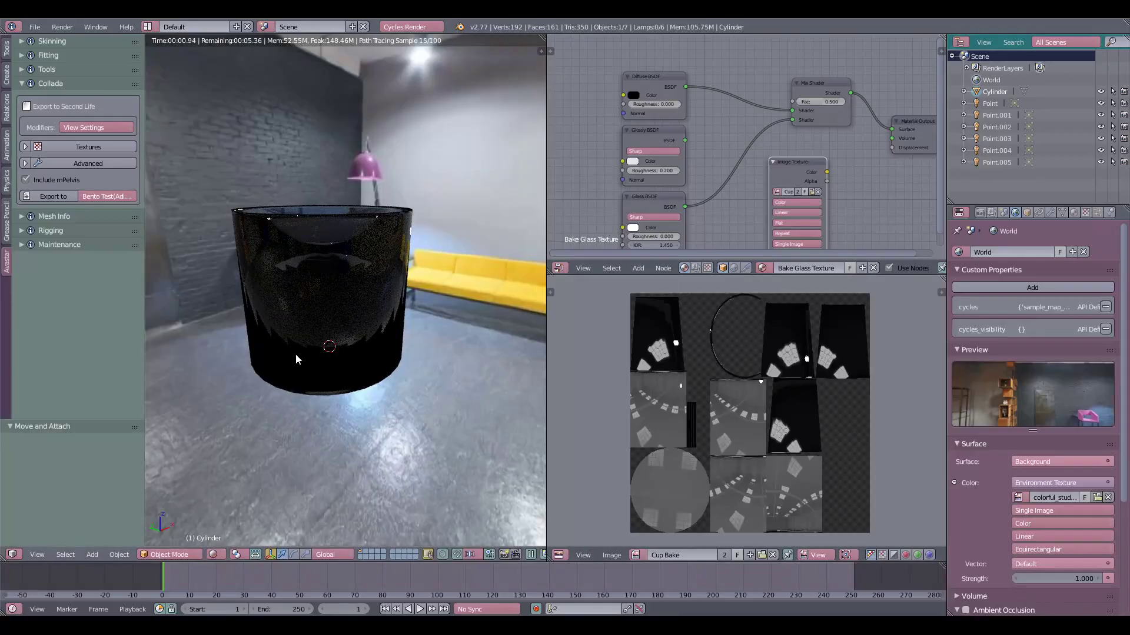
middle_click_drag(295, 355, 377, 368)
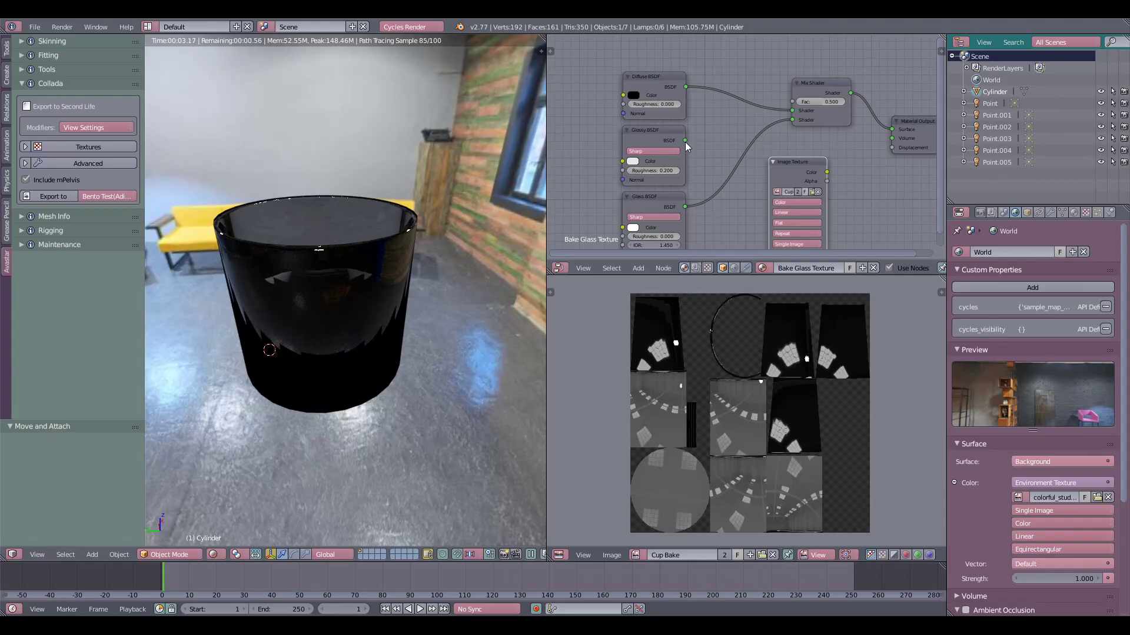
Connect the Glossy BSDF to the Mix Shader's second Shader input in place of the Glass BSDF, and inspect the cup's reflections
left_click_drag(684, 141, 792, 119)
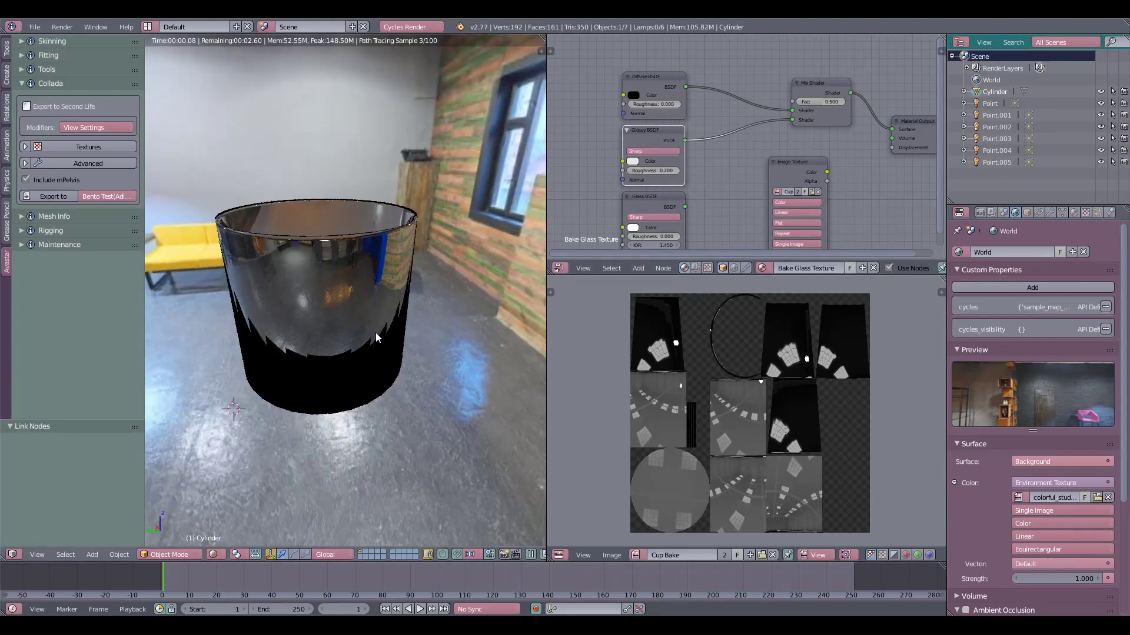
middle_click_drag(375, 333, 417, 301)
middle_click_drag(423, 220, 288, 306)
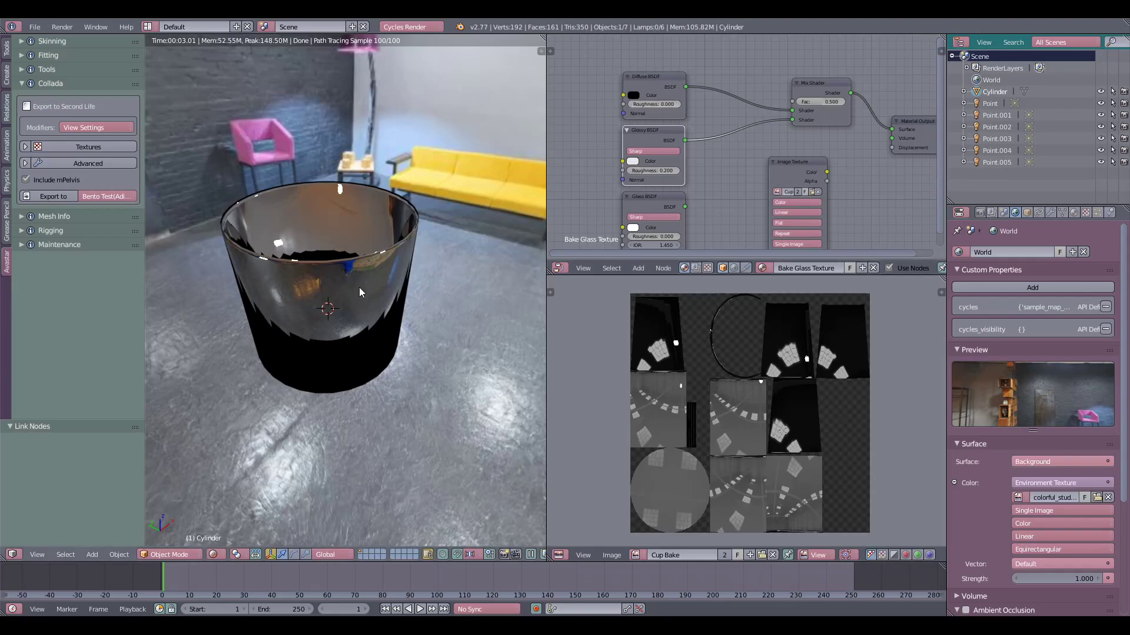
middle_click_drag(358, 287, 397, 245)
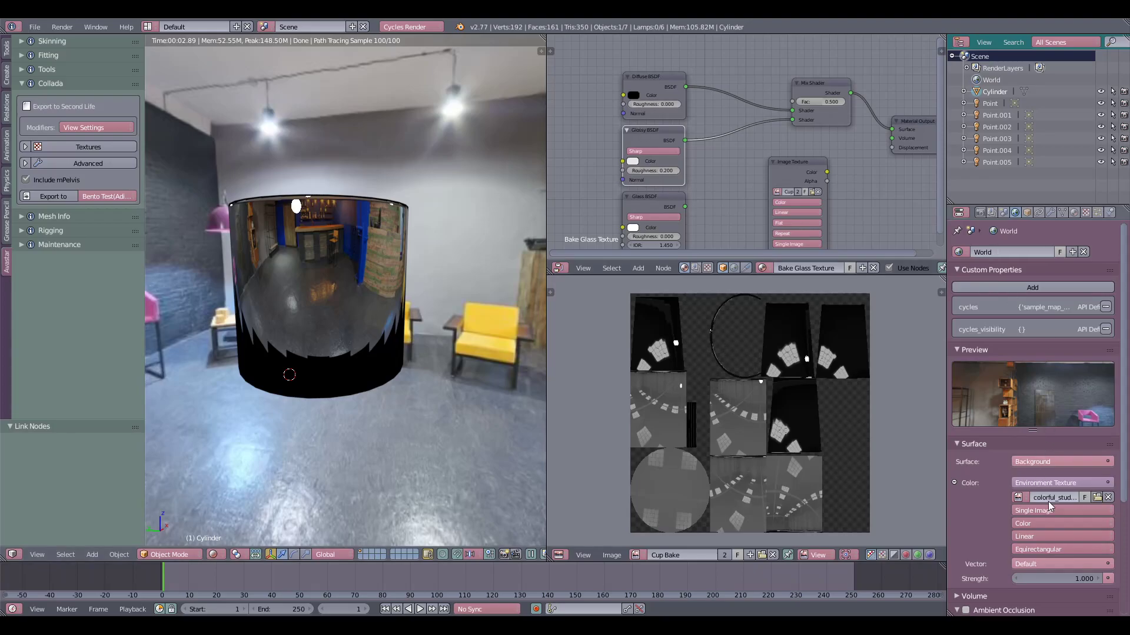
Load studio_small_05.jpg as the world's environment texture and inspect the cup's reflections
left_click(1094, 498)
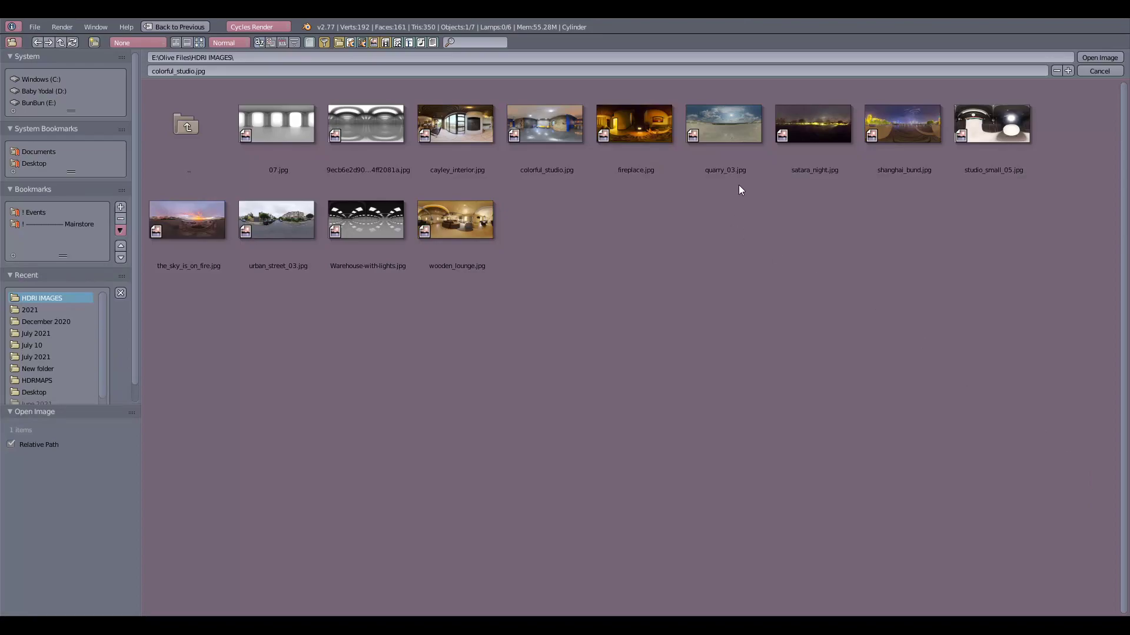
left_click(986, 127)
left_click(1099, 57)
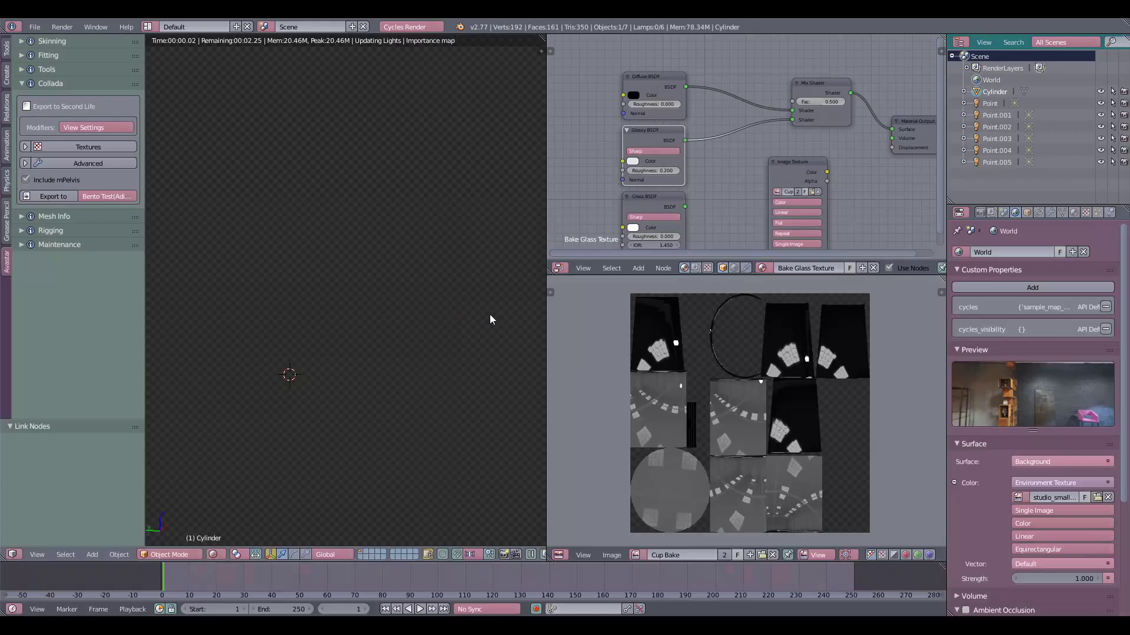
middle_click_drag(489, 320, 322, 133)
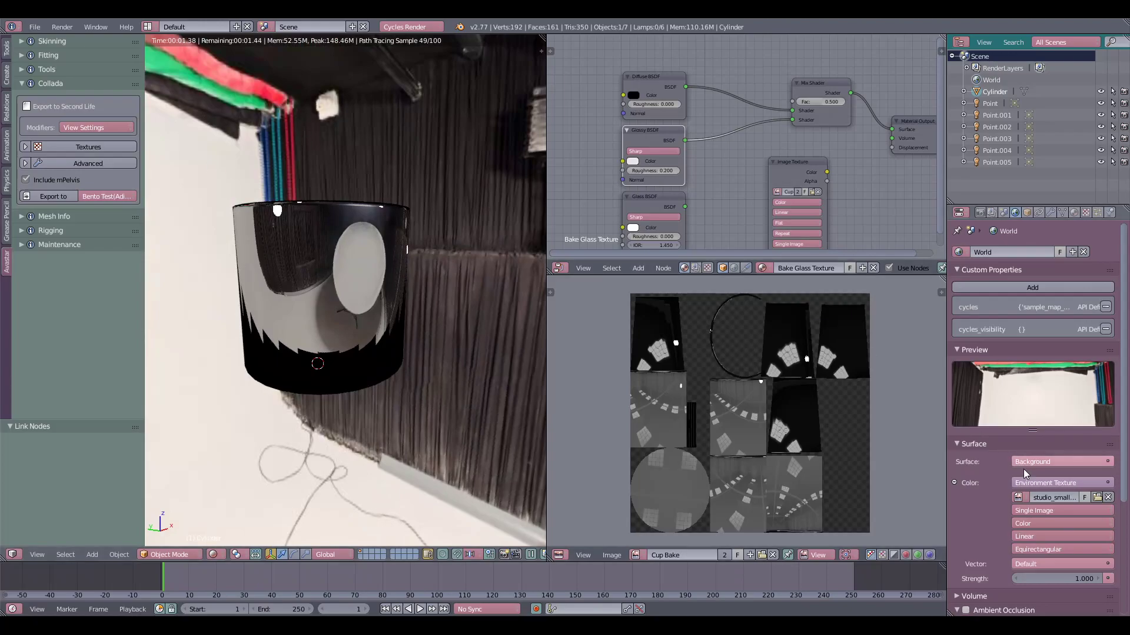
Load 07.jpg as the world's environment texture and view the cup from above
left_click(1096, 497)
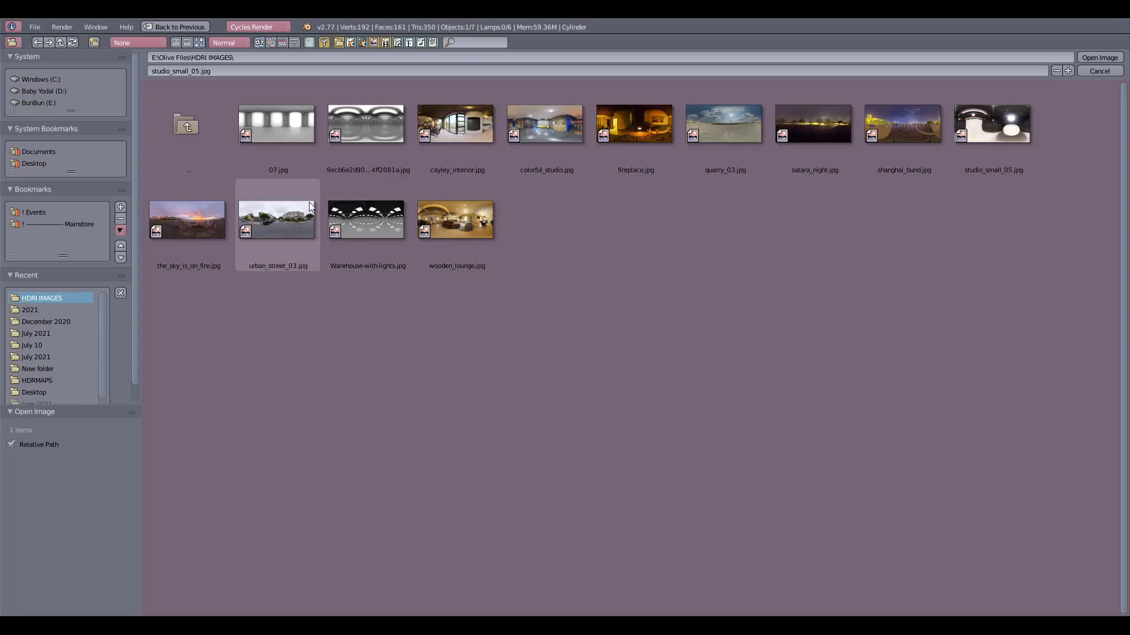
left_click(284, 130)
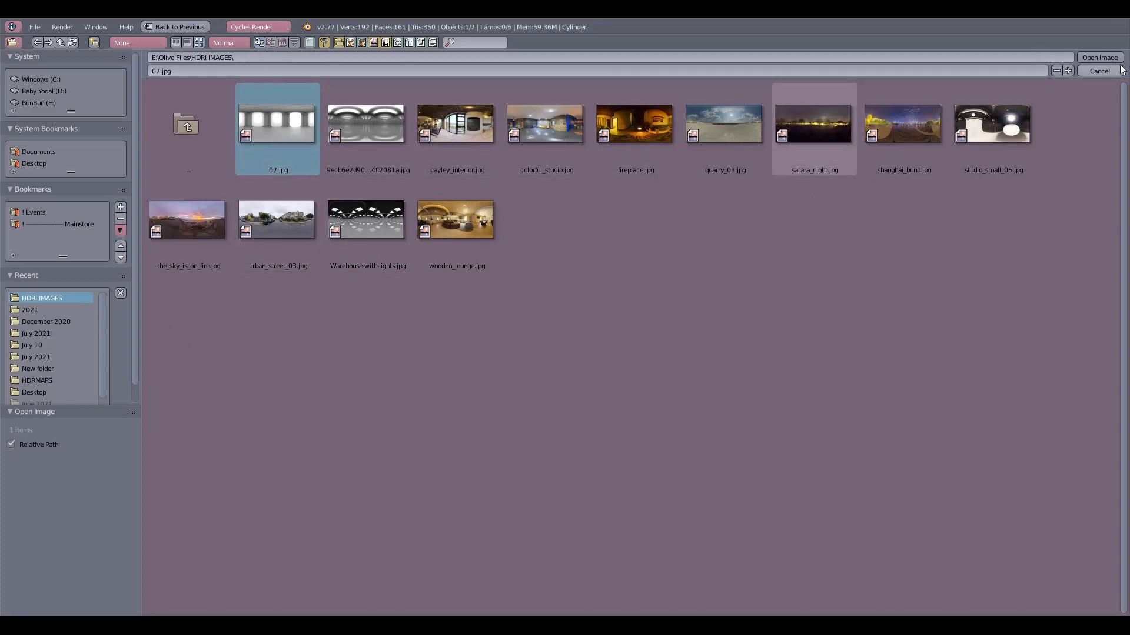
left_click(1100, 57)
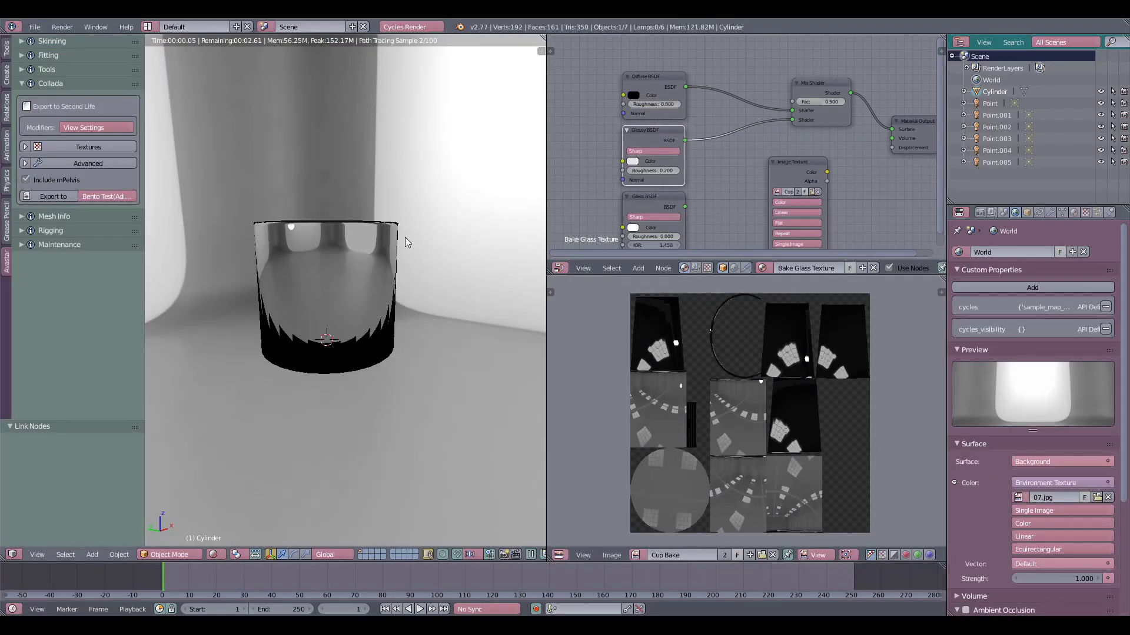
middle_click_drag(404, 238, 403, 285)
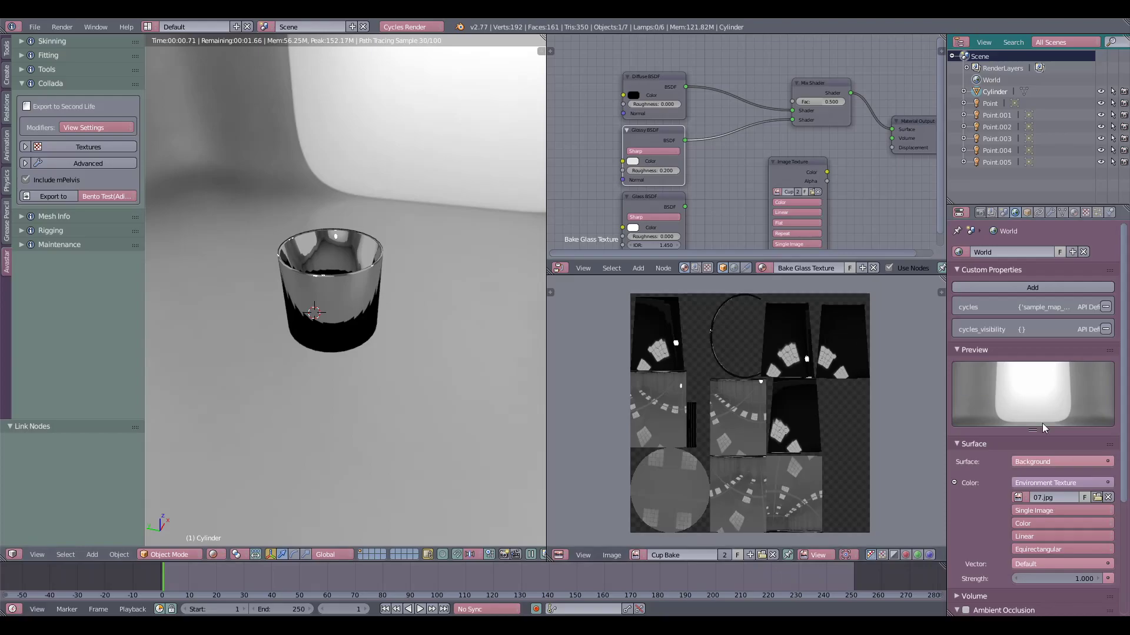
Load Warehouse-with-lights.jpg as the world's environment texture and inspect the cup's reflections up close
left_click(1096, 497)
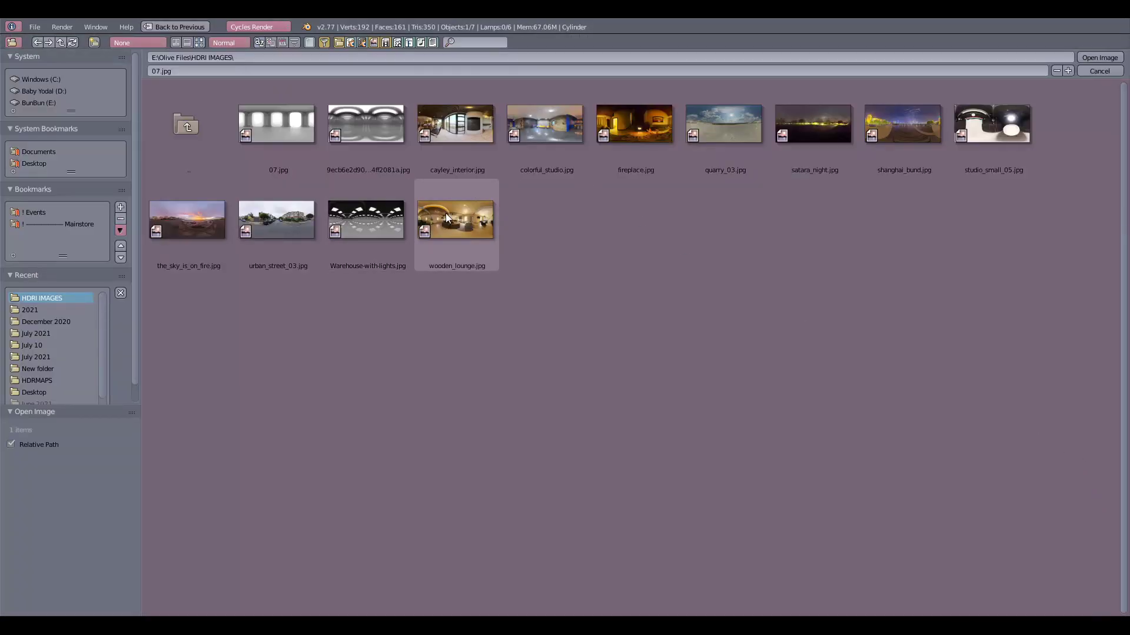
left_click(355, 234)
left_click(1099, 57)
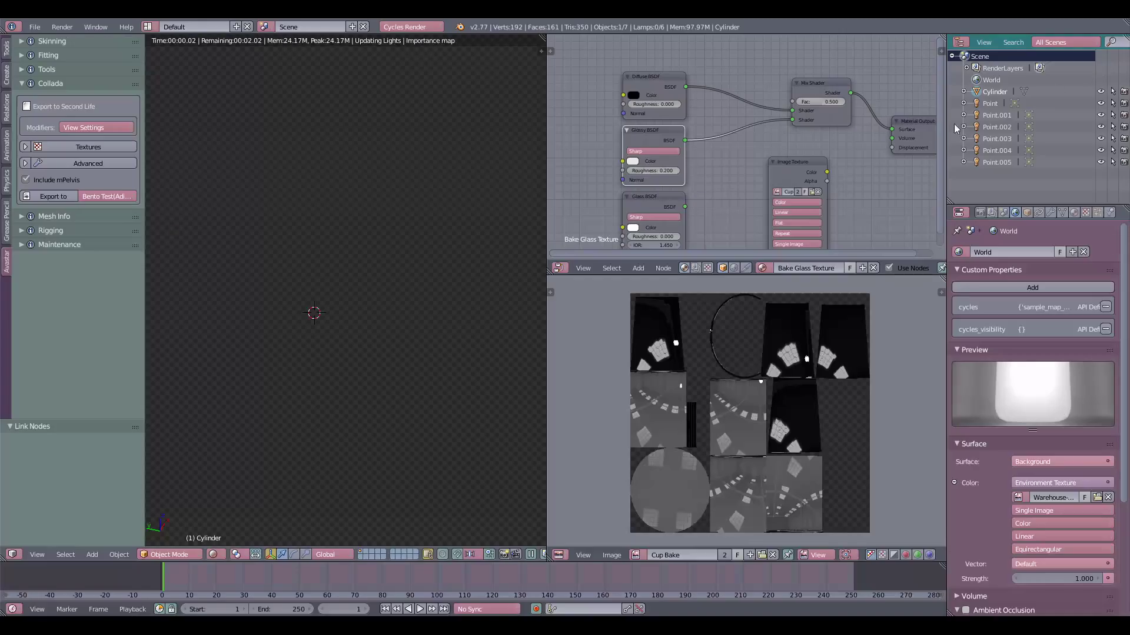
middle_click_drag(308, 315, 340, 323)
scroll(348, 295, "up", 4)
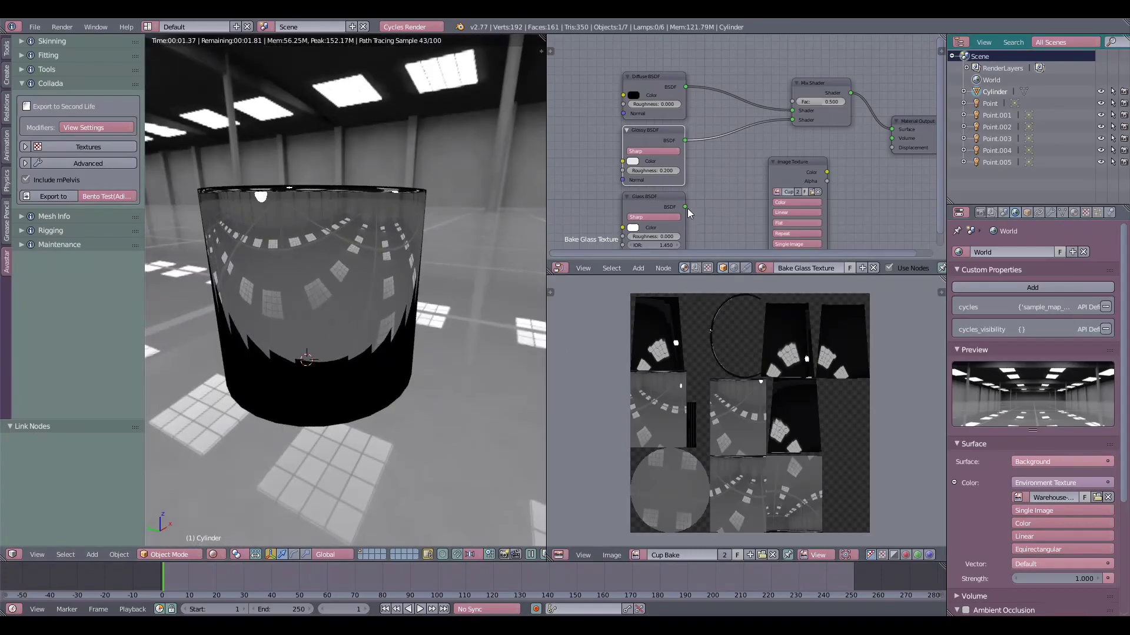
Connect the Glass BSDF to the Mix Shader's second Shader input in place of the Glossy BSDF, and inspect the cup from several angles
left_click_drag(684, 207, 792, 118)
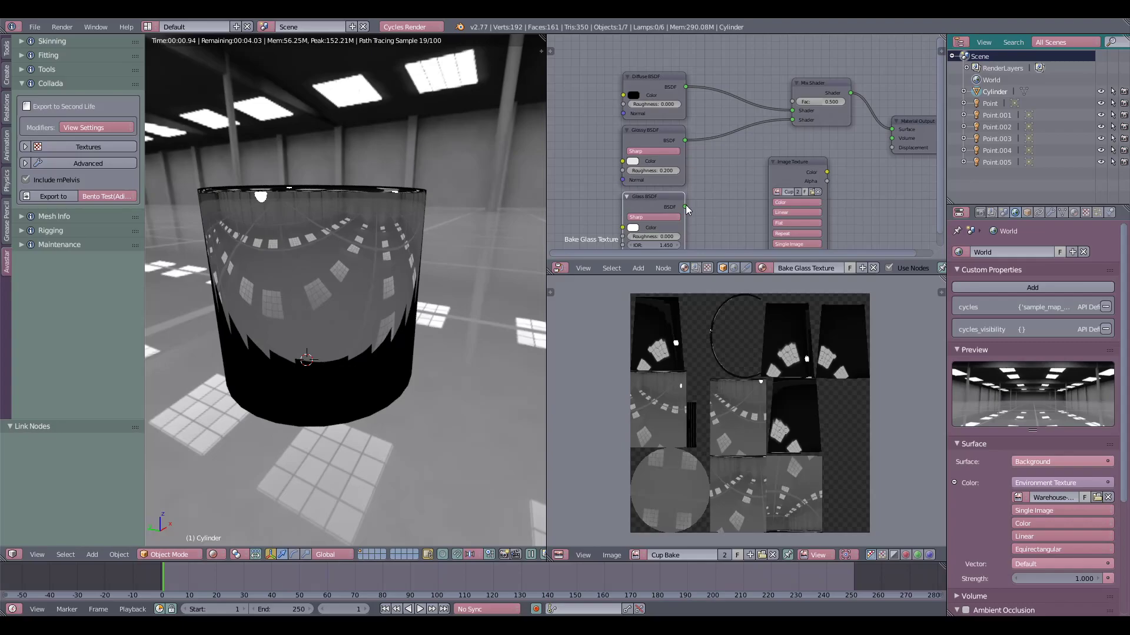
left_click_drag(686, 207, 793, 121)
scroll(358, 277, "down", 5)
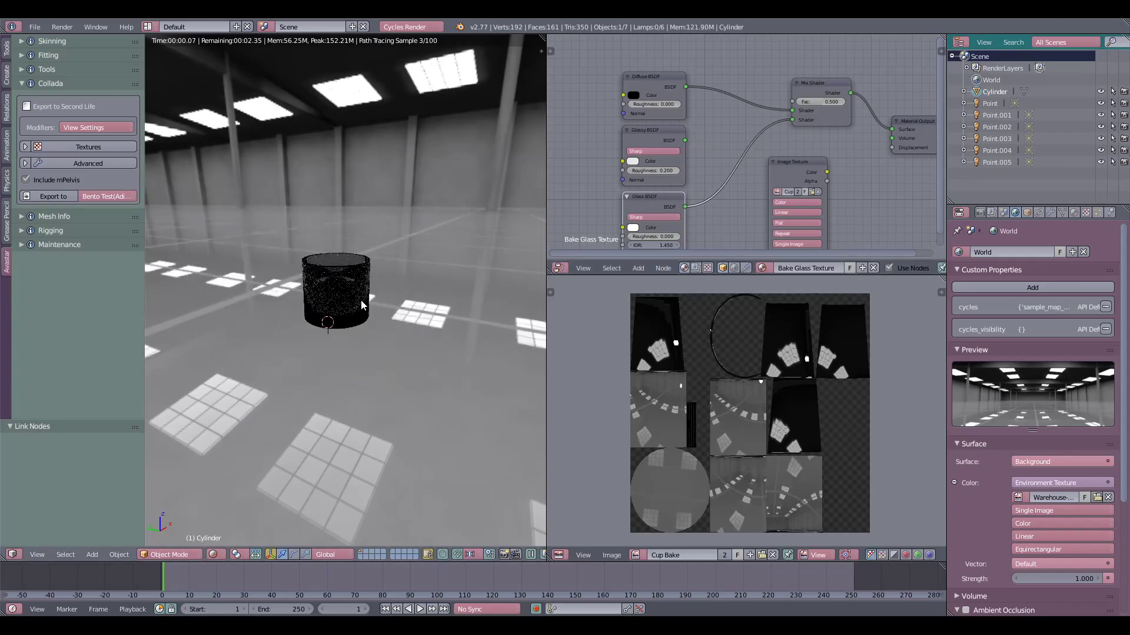
middle_click_drag(361, 305, 421, 227)
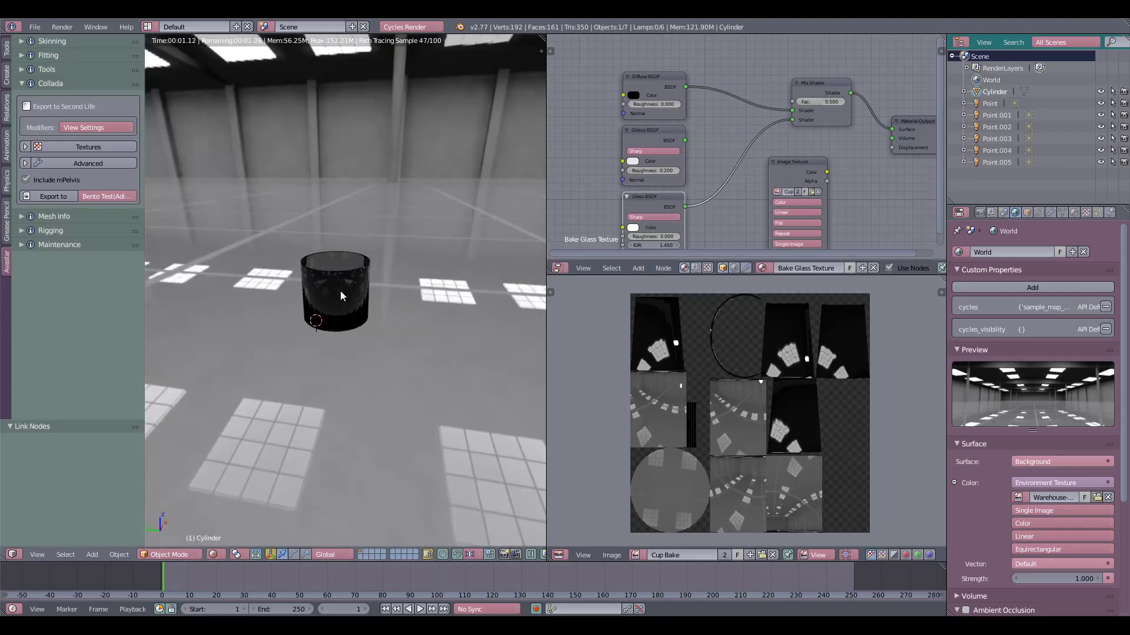
mouse_move(340, 290)
middle_mouse_down()
mouse_move(347, 320)
mouse_move(298, 358)
mouse_move(353, 293)
middle_mouse_up()
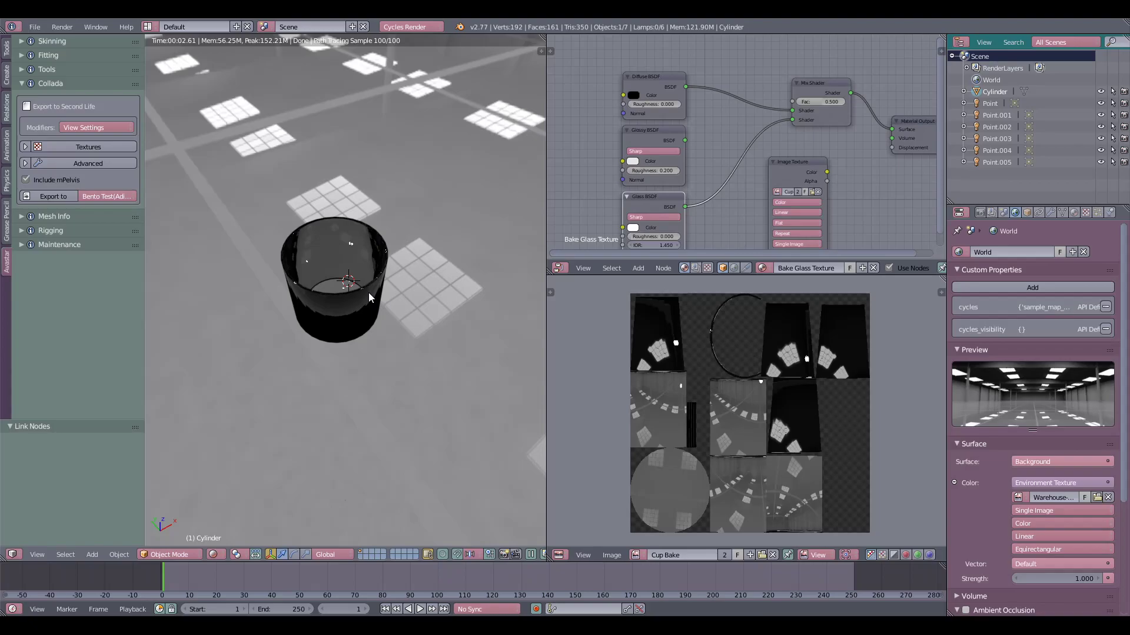
middle_click_drag(368, 291, 432, 258)
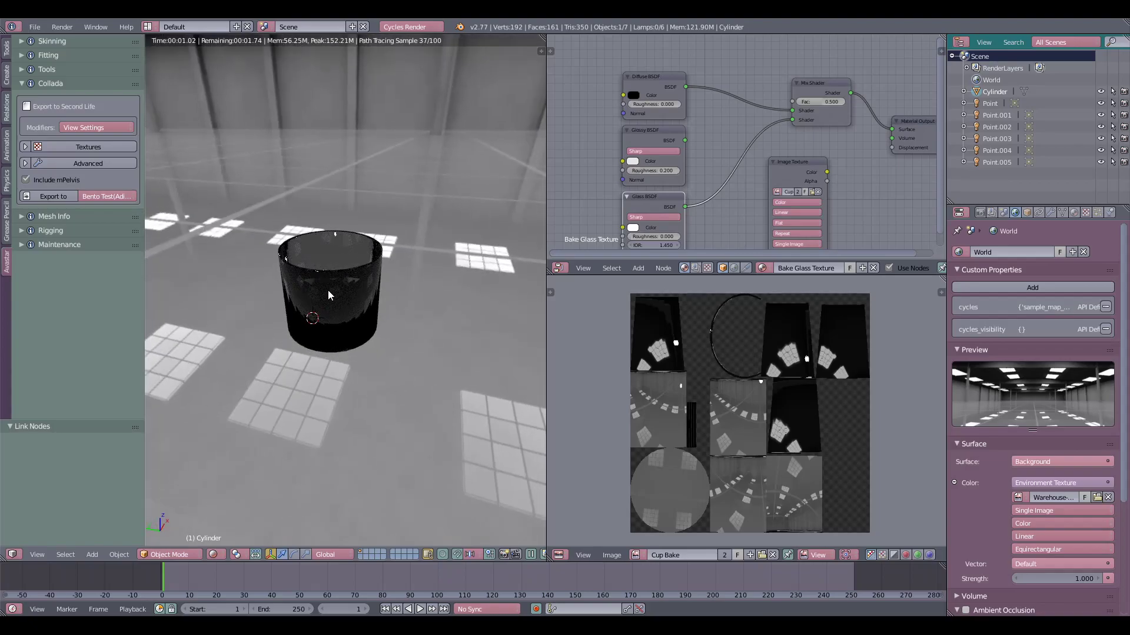
scroll(320, 291, "up", 5)
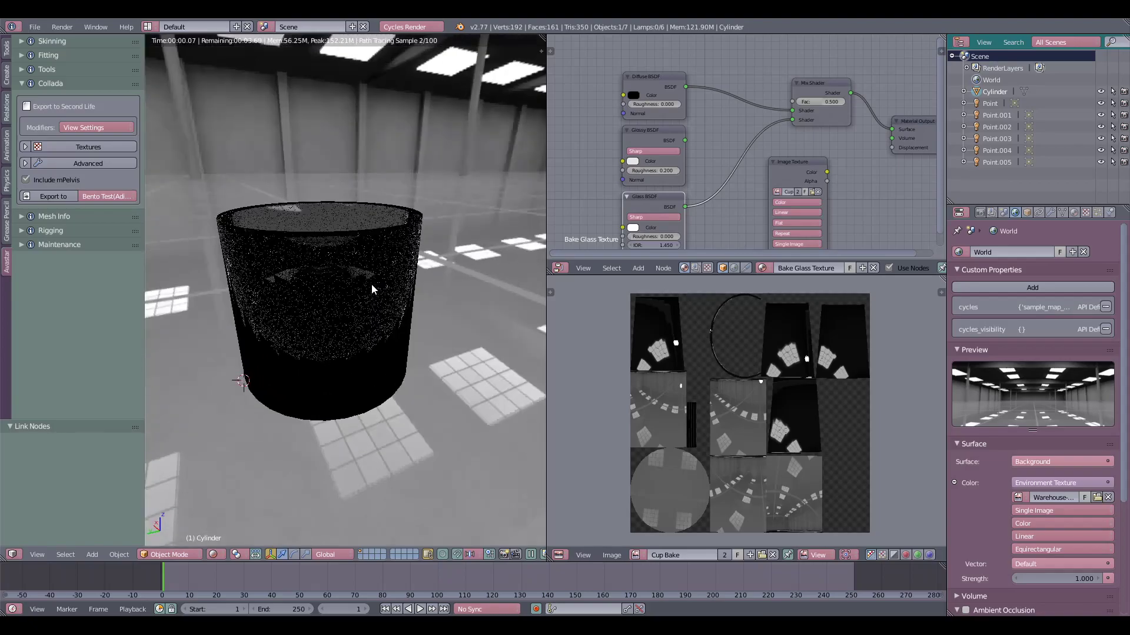
scroll(378, 291, "down", 5)
middle_click_drag(372, 285, 334, 298)
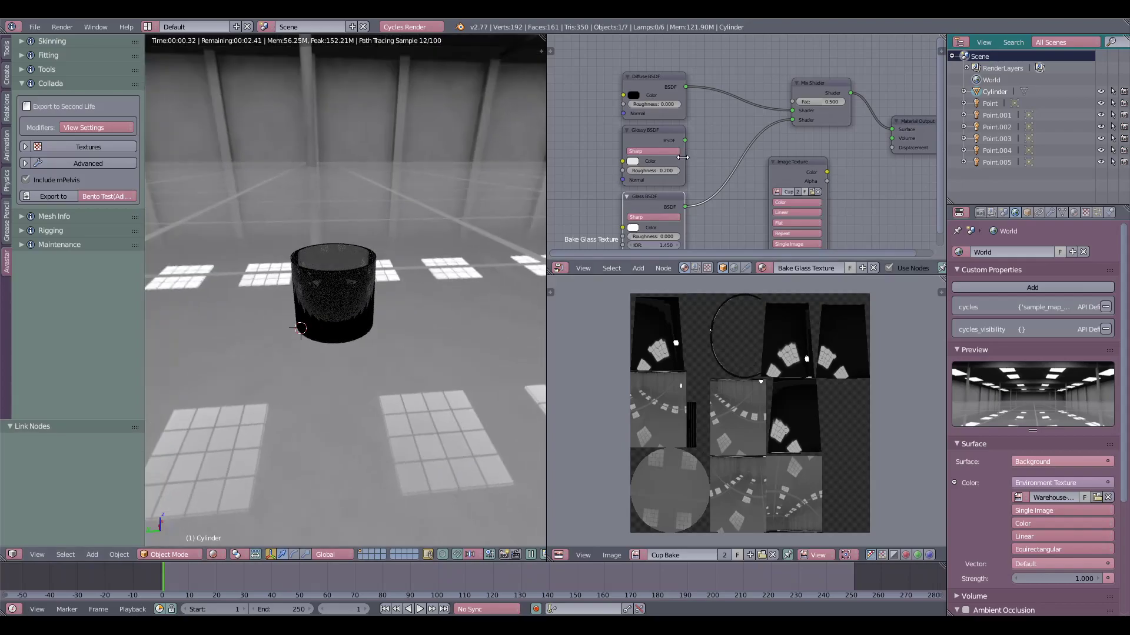
Reconnect the Glossy BSDF to the Mix Shader's second Shader input and view the cup's reflections against the warehouse
left_click_drag(686, 140, 793, 119)
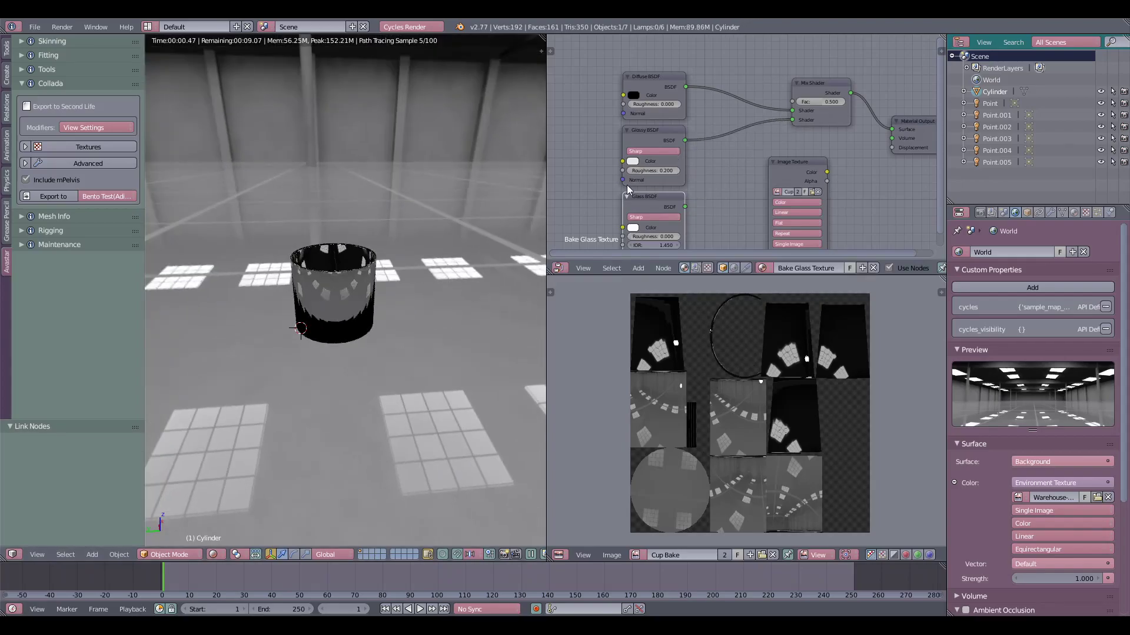
middle_click_drag(385, 237, 379, 277)
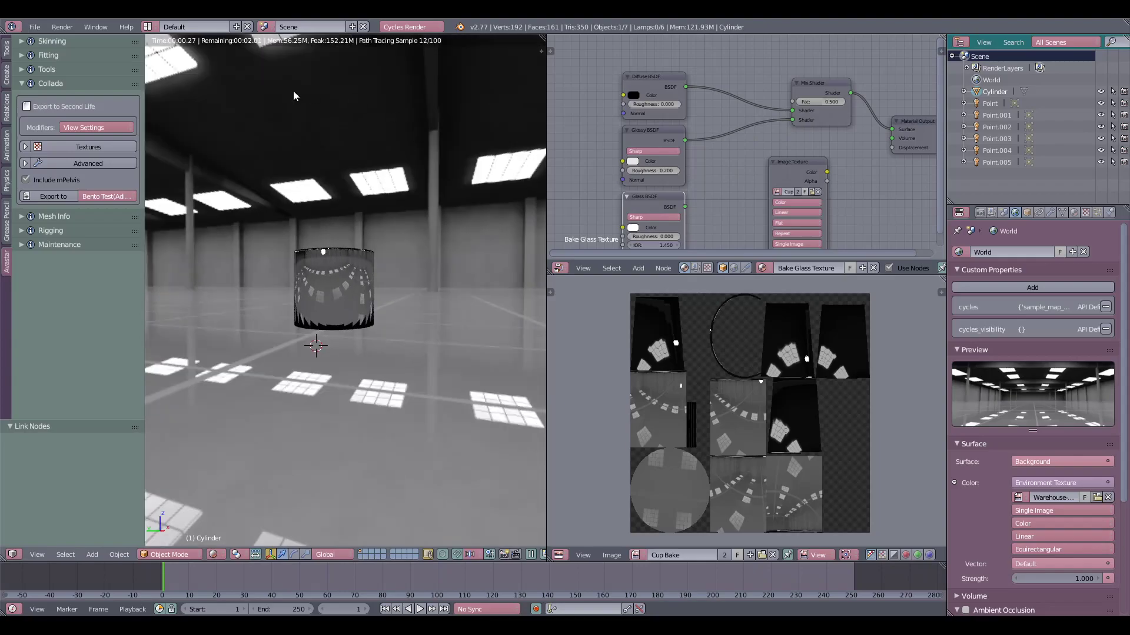
scroll(383, 324, "down", 3)
Turn off rendered viewport shading and display the emission settings of the lamp Point.005
left_click(213, 555)
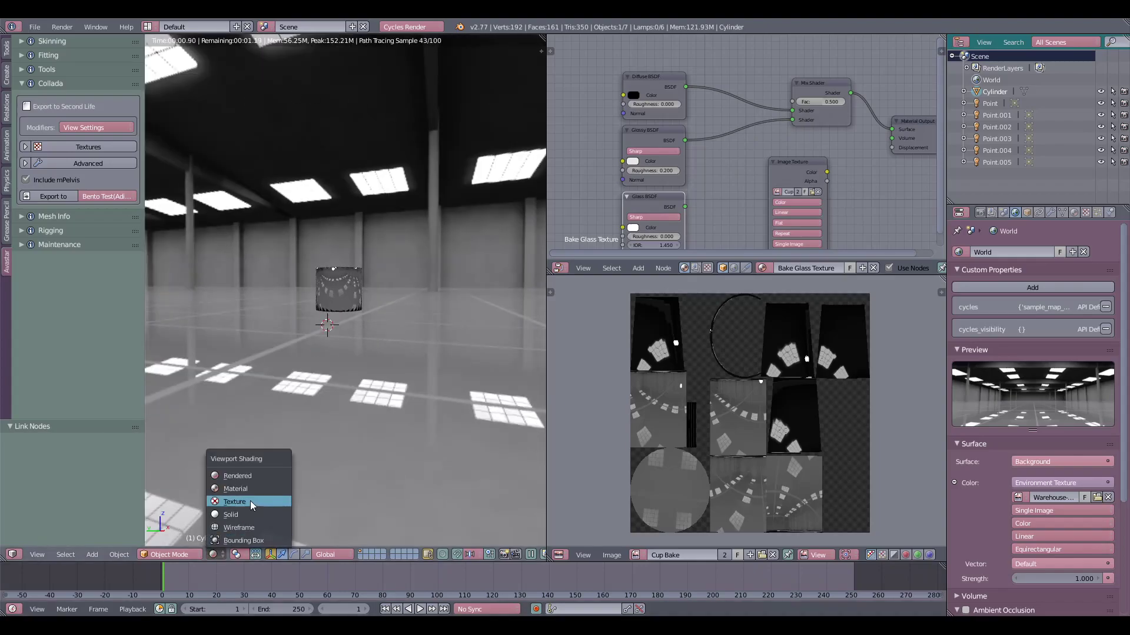
left_click(247, 493)
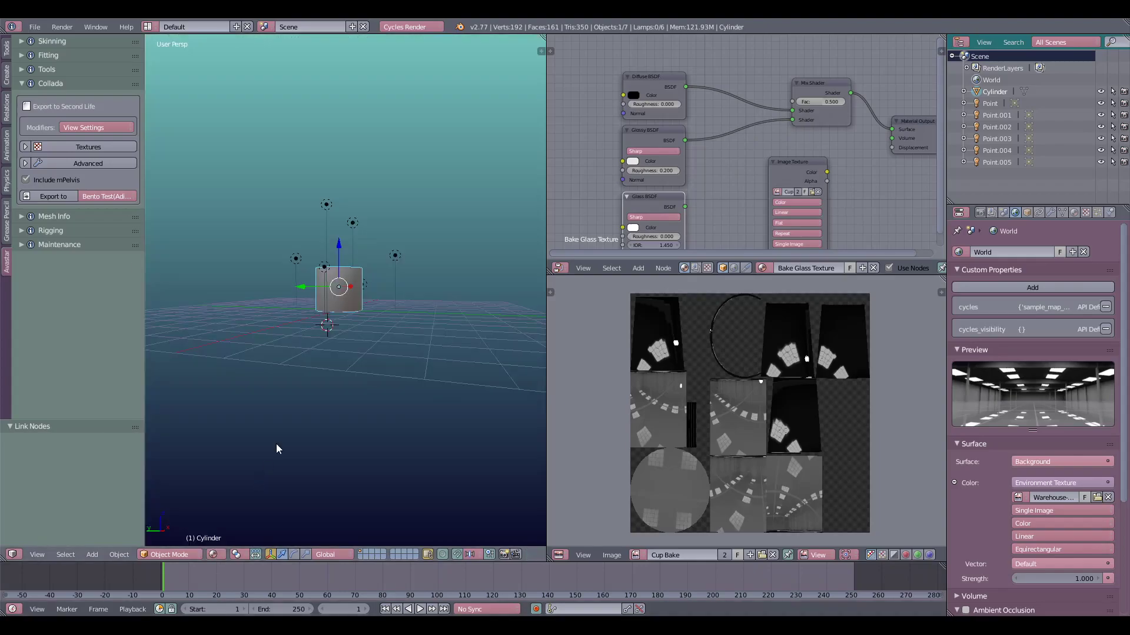
right_click(400, 258)
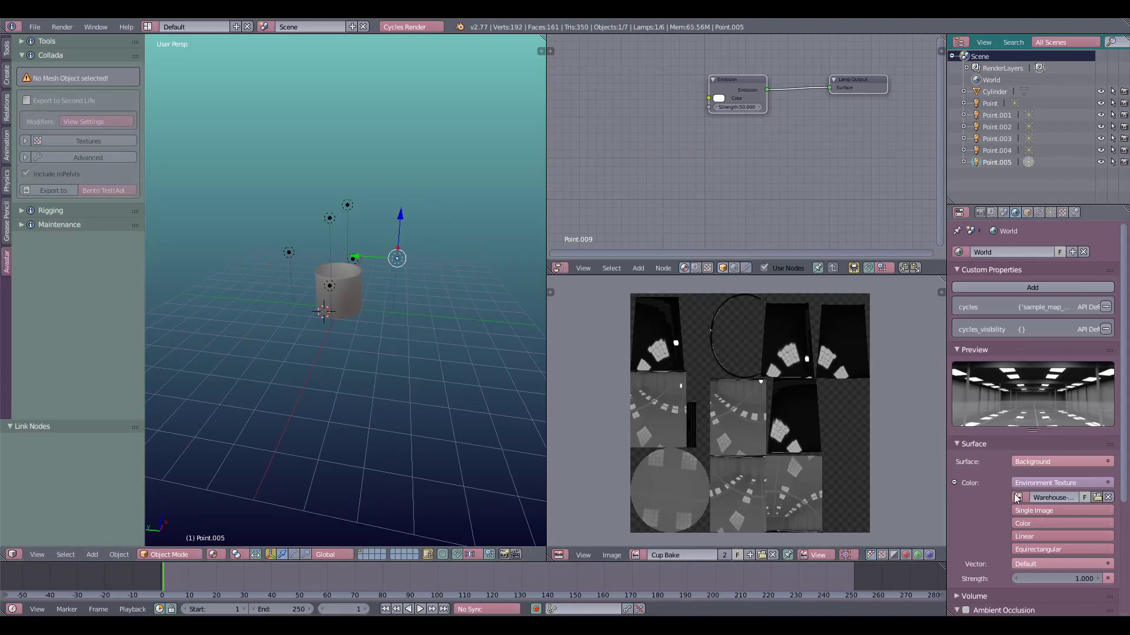
left_click(1049, 213)
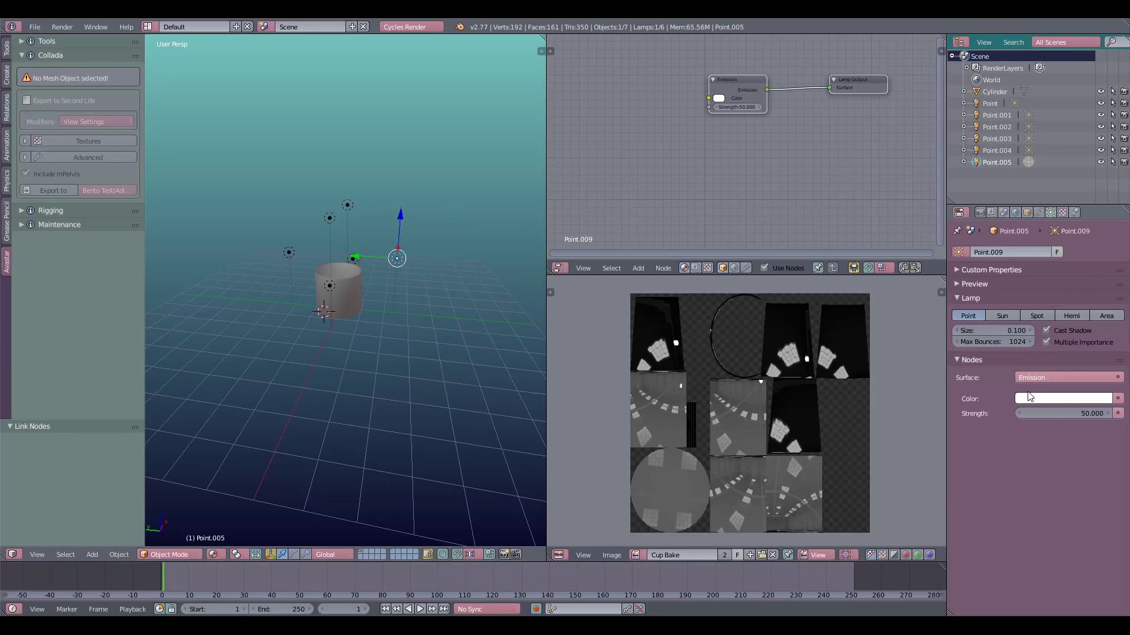
left_click(1046, 378)
left_click(1030, 375)
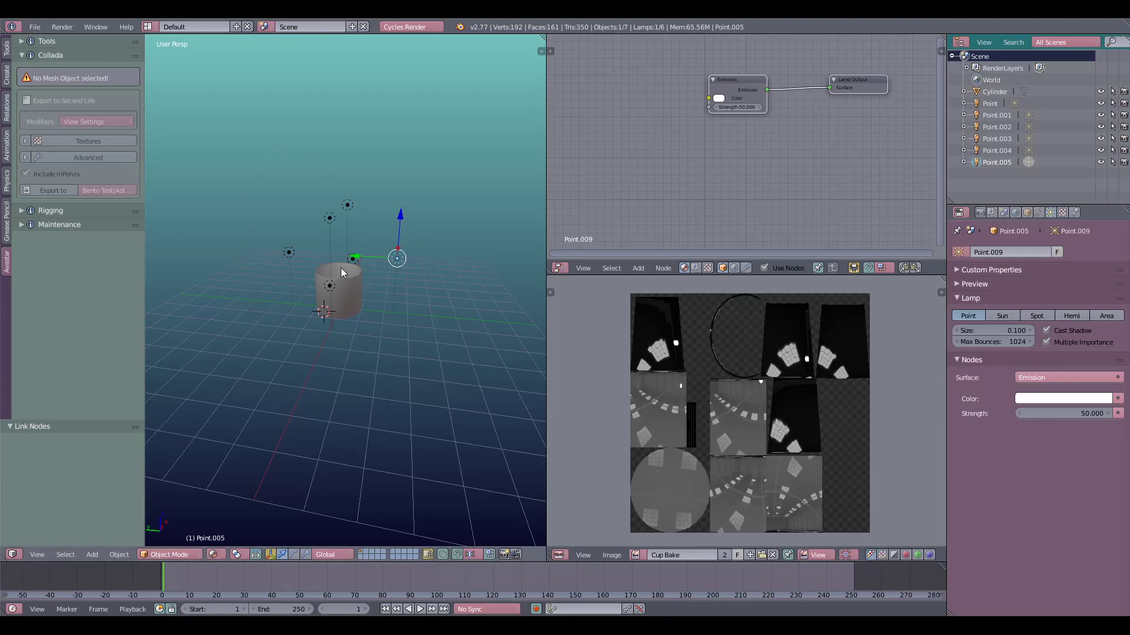
Select the cup and move its Image Texture node to the space between the Glossy BSDF and the Mix Shader
scroll(343, 334, "up", 1)
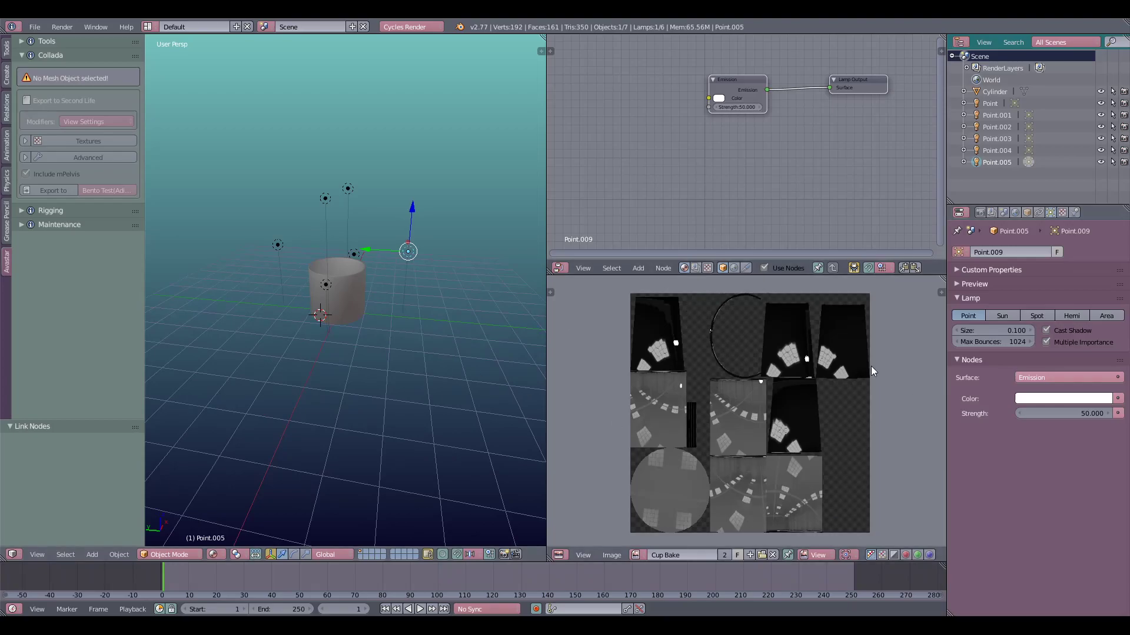
right_click(359, 281)
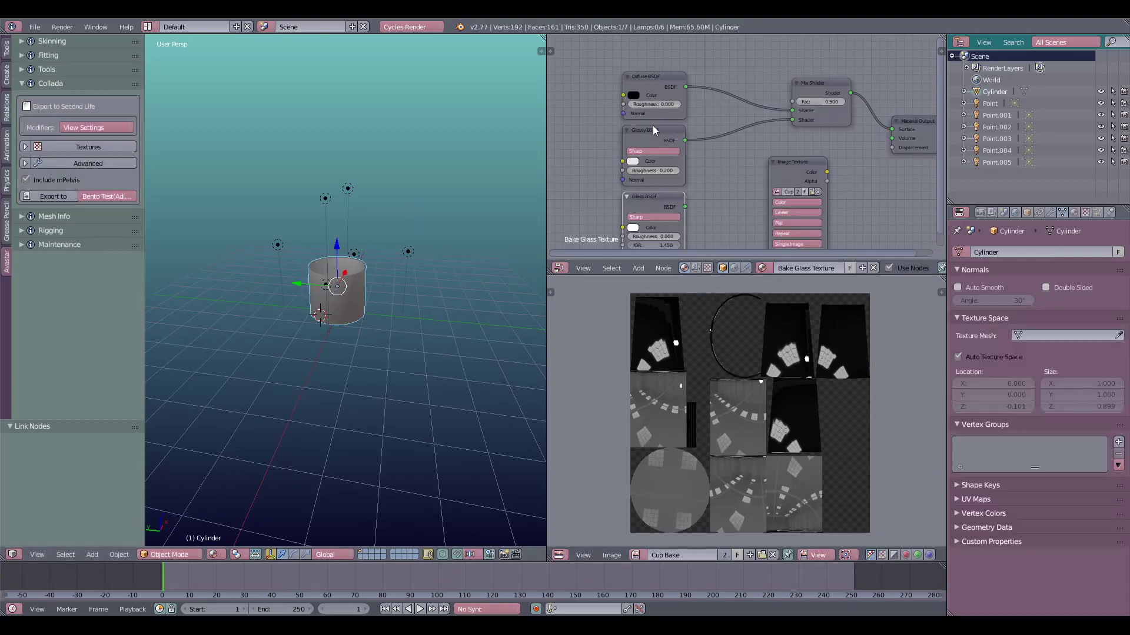
left_click_drag(794, 159, 774, 137)
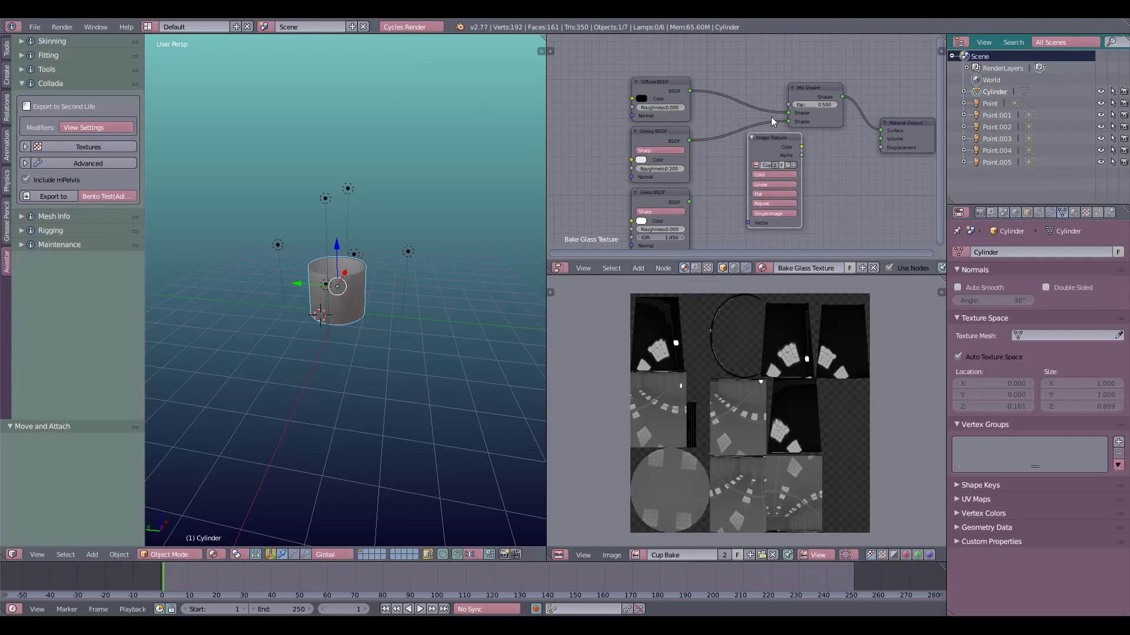
left_click_drag(765, 139, 744, 152)
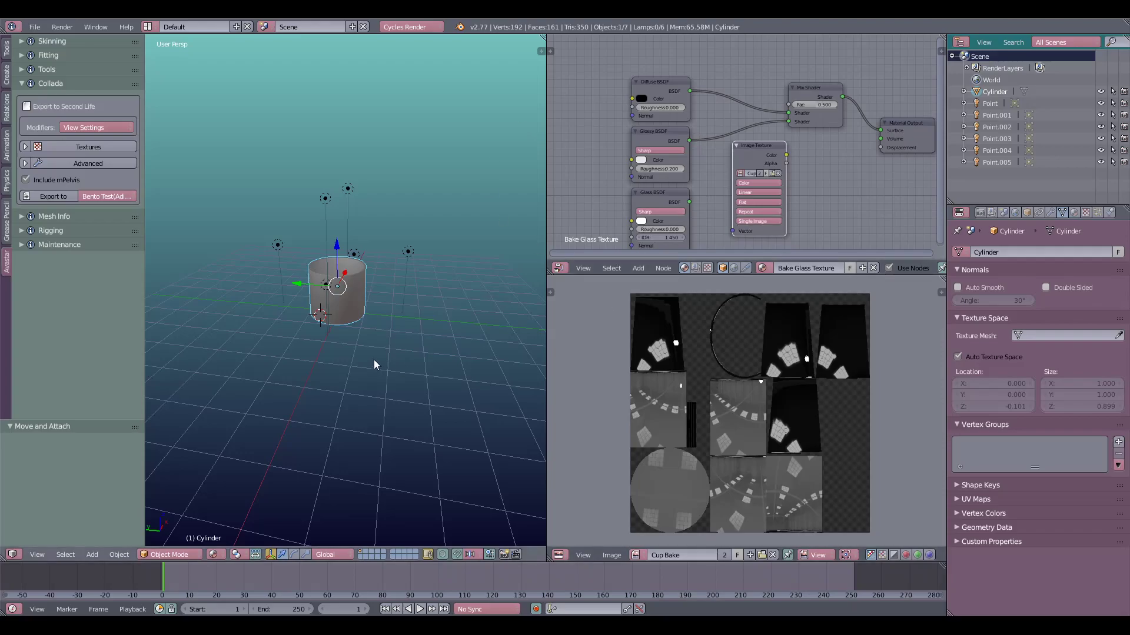
scroll(442, 368, "up", 5)
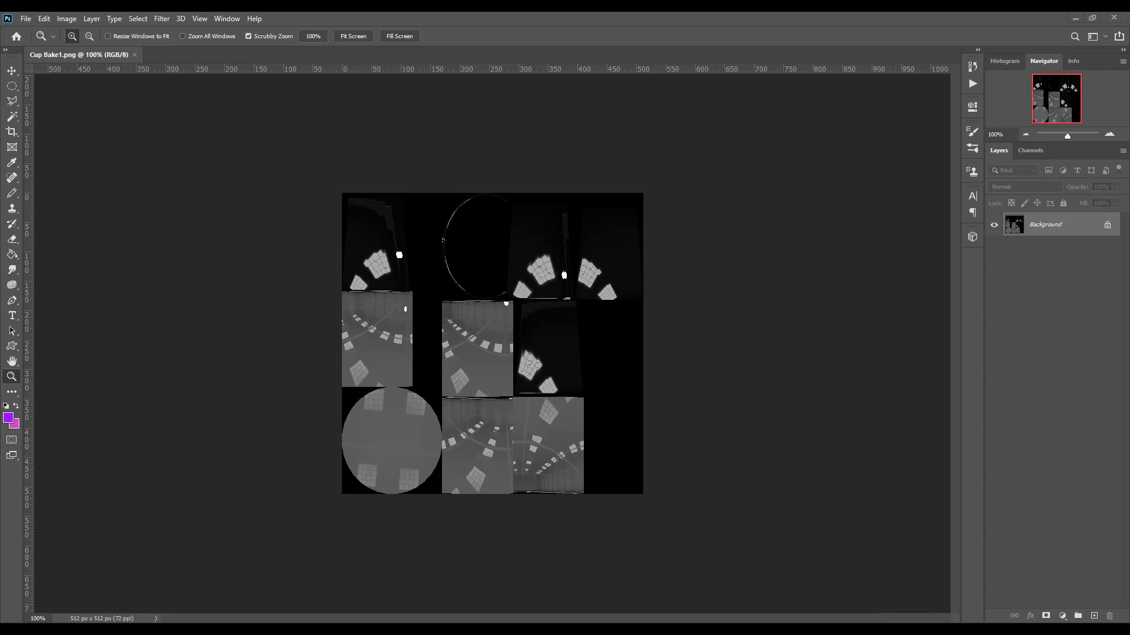
In Photoshop, duplicate the Background layer of Cup Bake1.png and delete the original Background layer
key("ctrl+j")
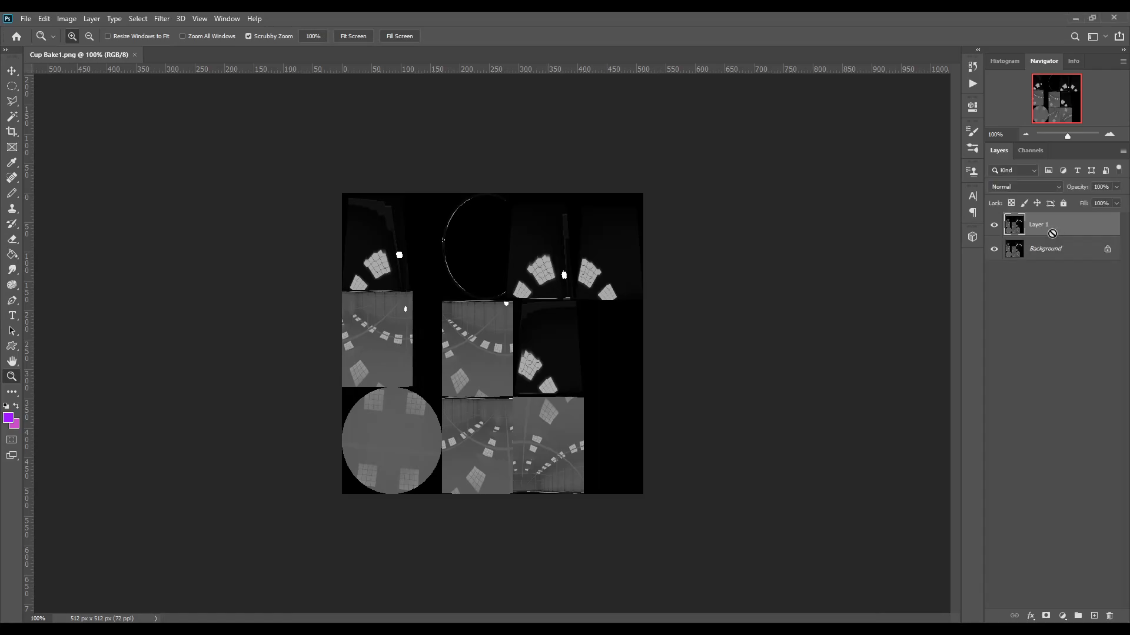
left_click_drag(1101, 255, 1109, 616)
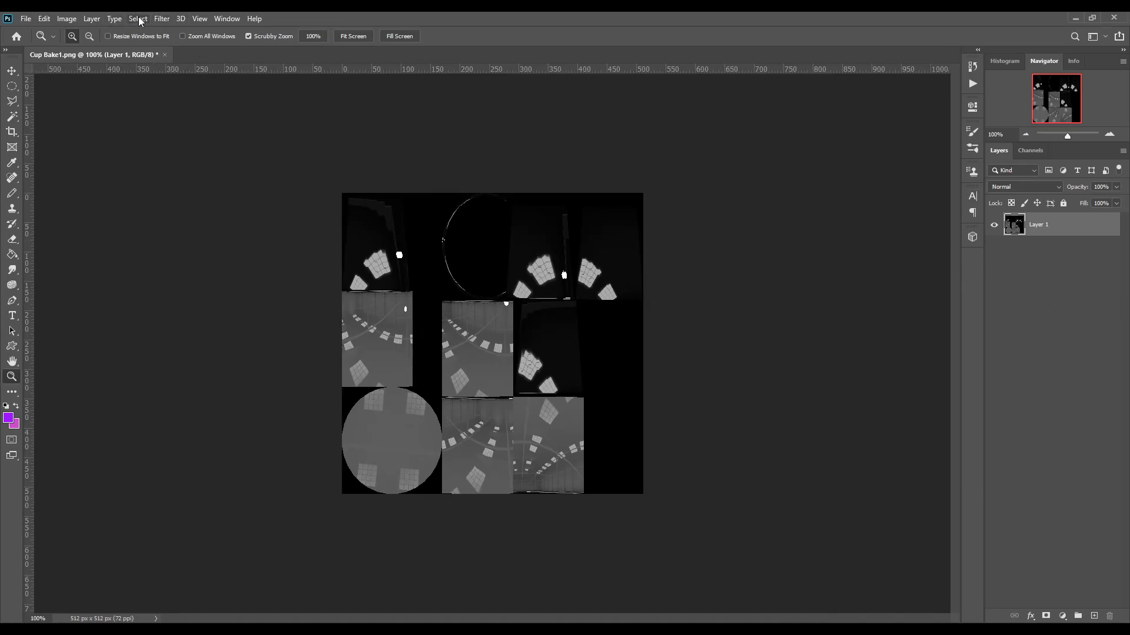
key("ctrl+d")
Add a layer mask to Layer 1 and paste a copy of the baked texture into the mask
left_click(1046, 616)
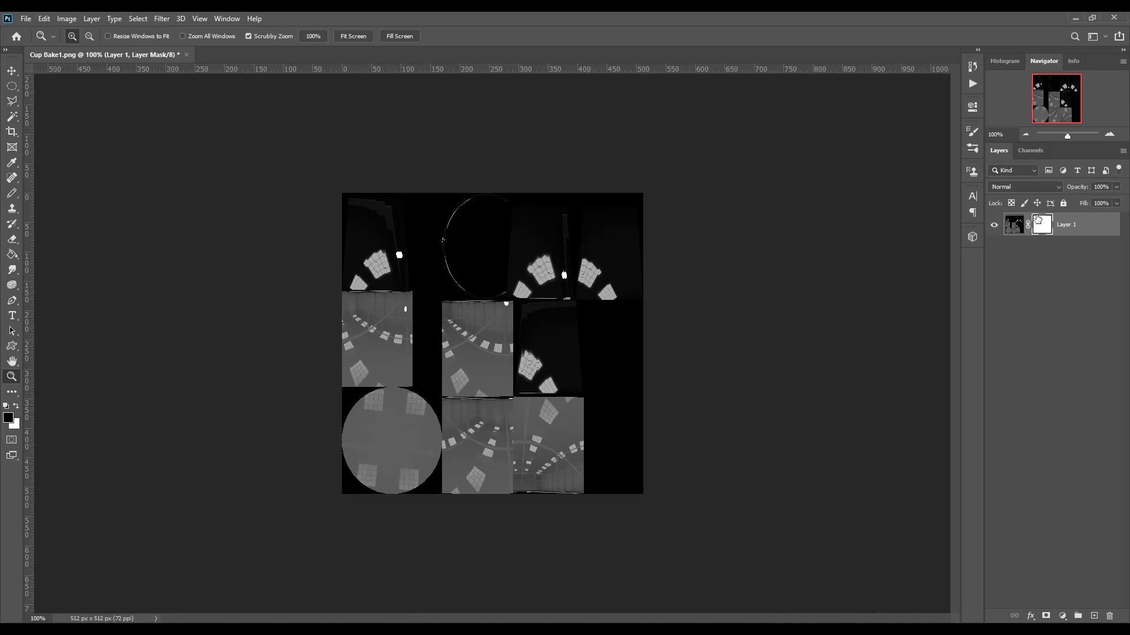
left_click(1012, 232)
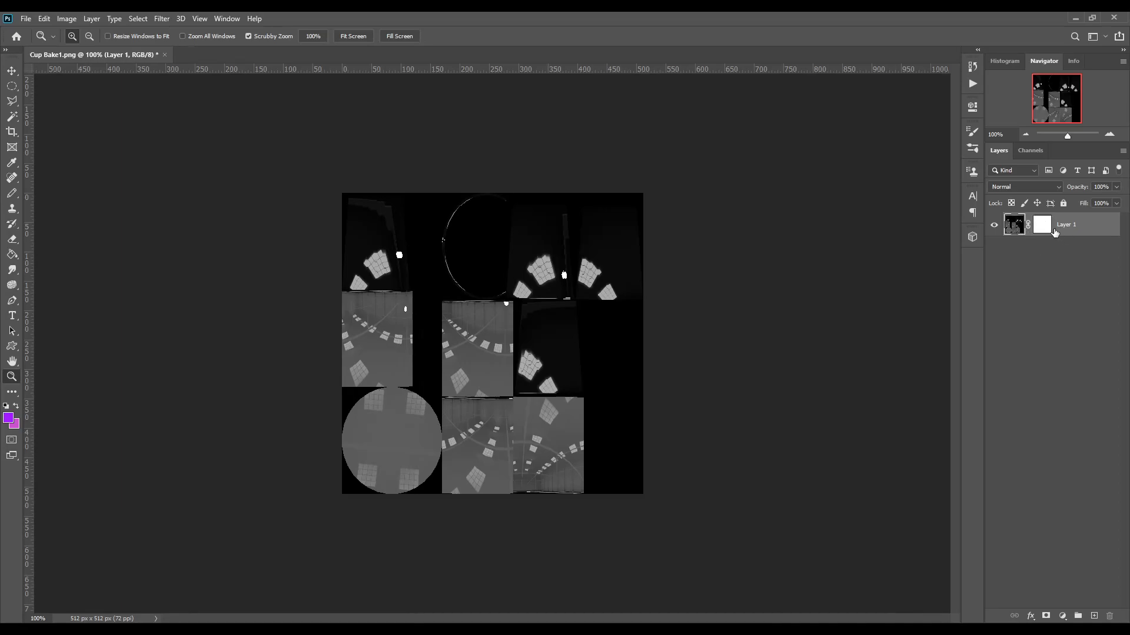
left_click(1046, 230)
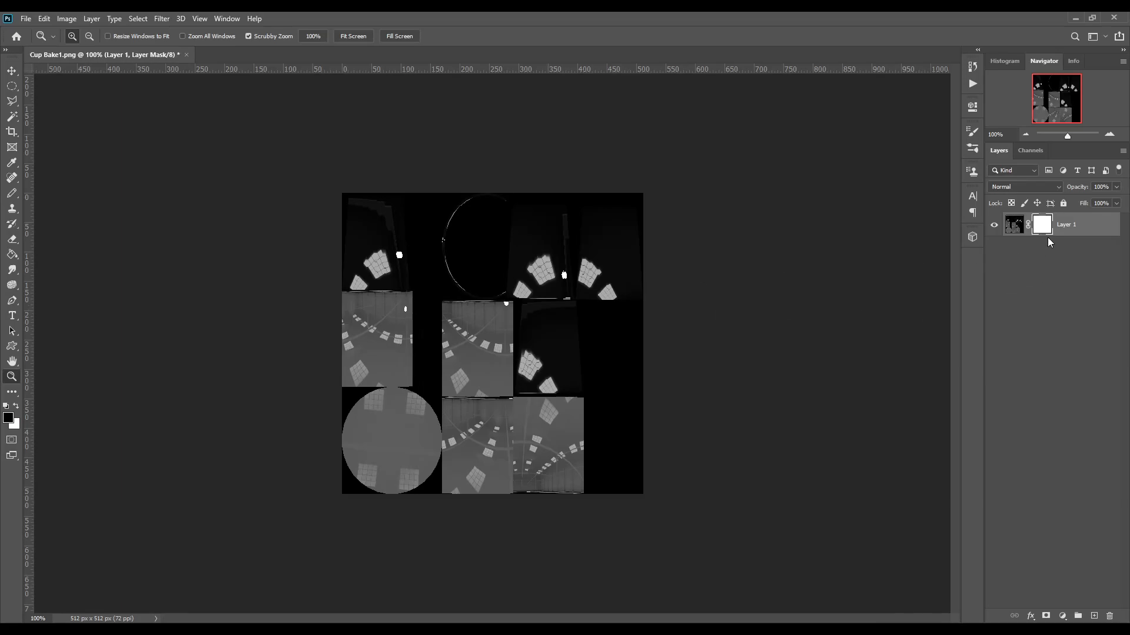
left_click(1041, 230, "alt")
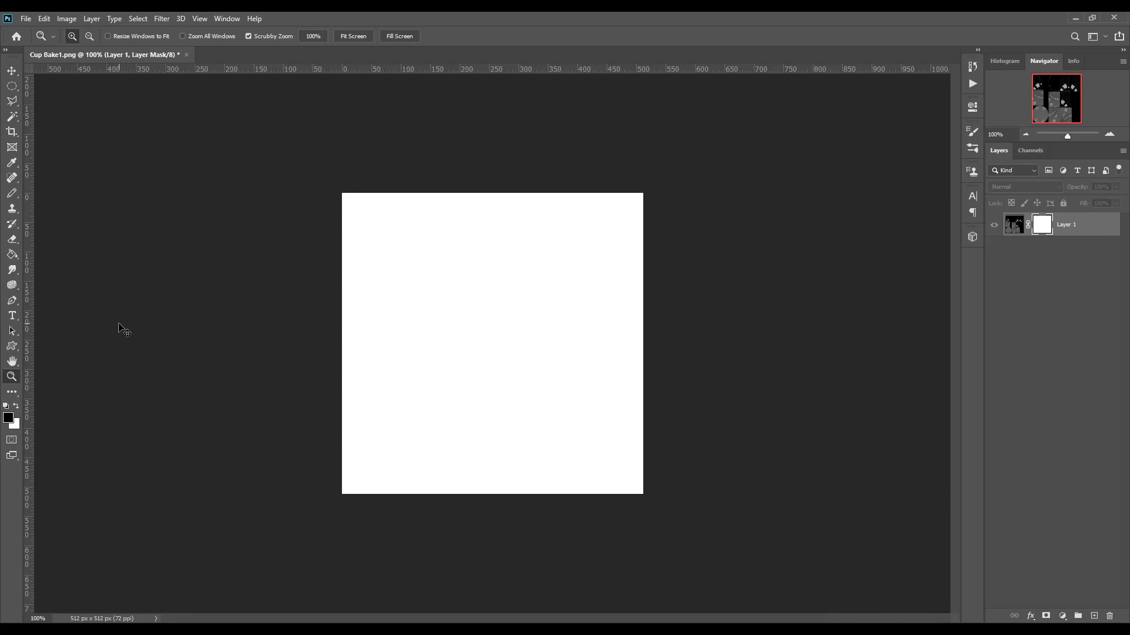
key("ctrl+v")
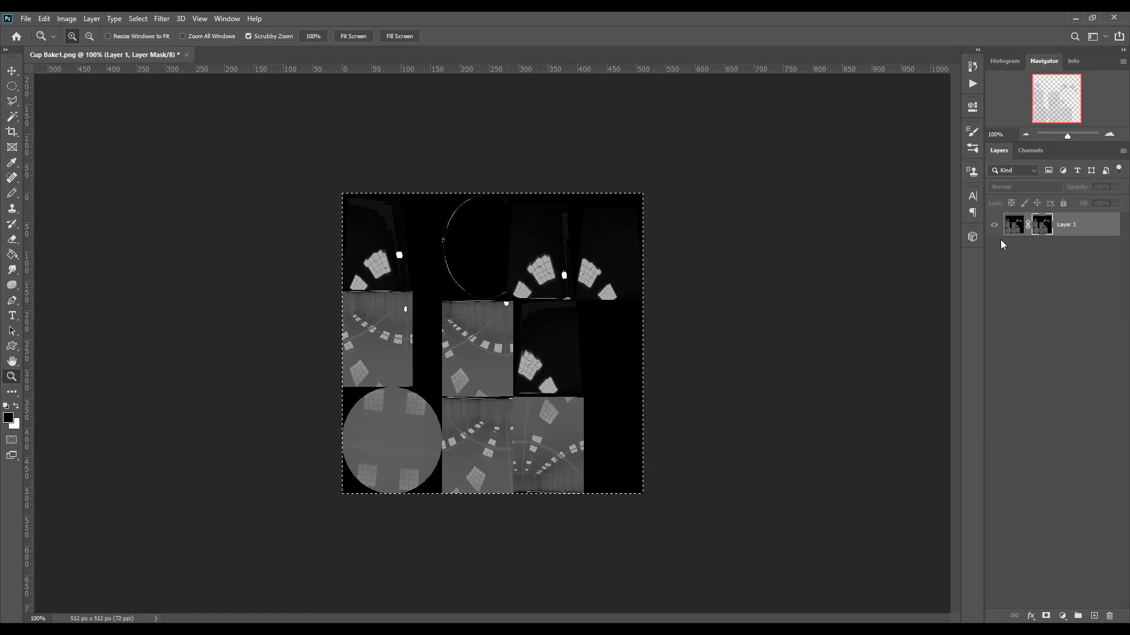
left_click(1053, 287)
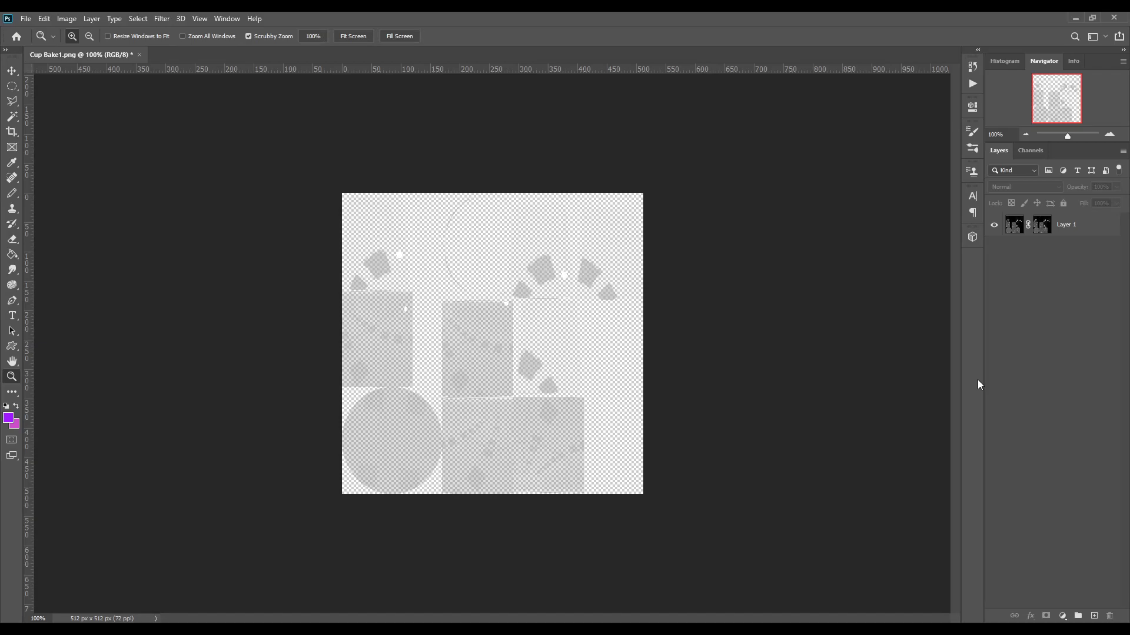
Add a new layer beneath Layer 1 and fill it with black
left_click(1093, 616)
left_click_drag(1071, 232, 1072, 254)
left_click(12, 254)
left_click(6, 406)
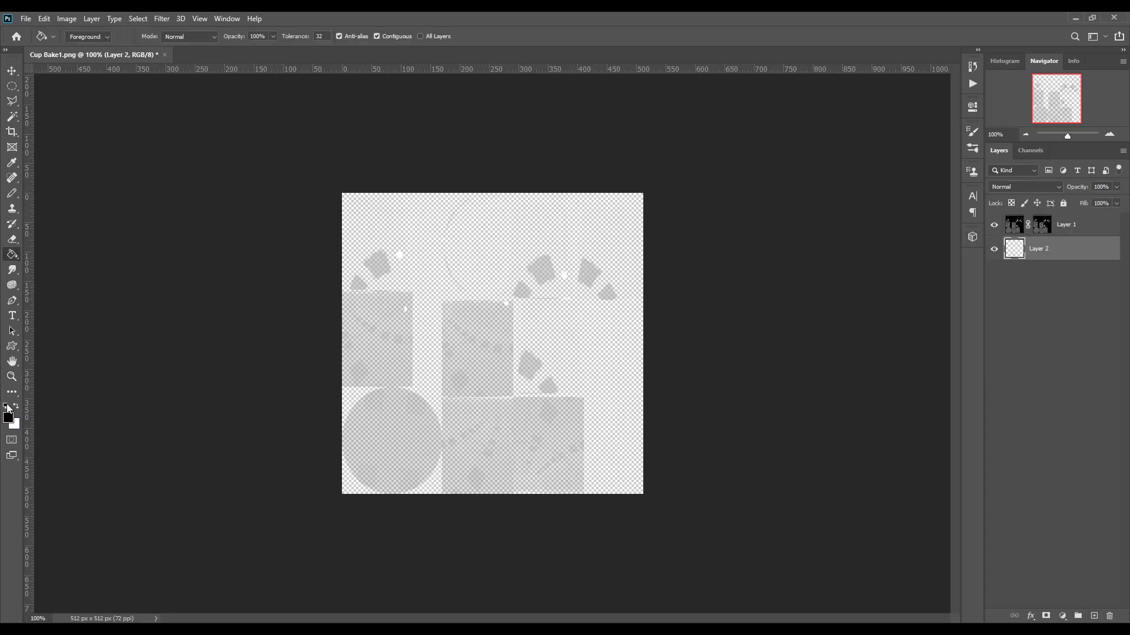
left_click(400, 356)
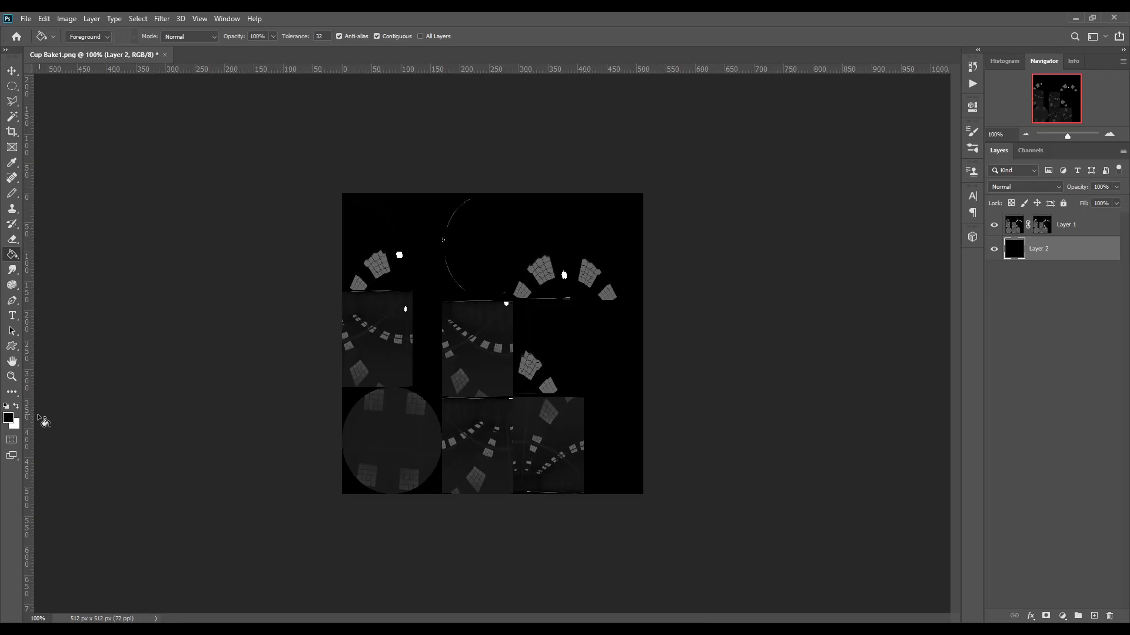
Fill Layer 2 with white to preview the masked texture on a light backdrop, and refill it with black
left_click(15, 406)
left_click(562, 412)
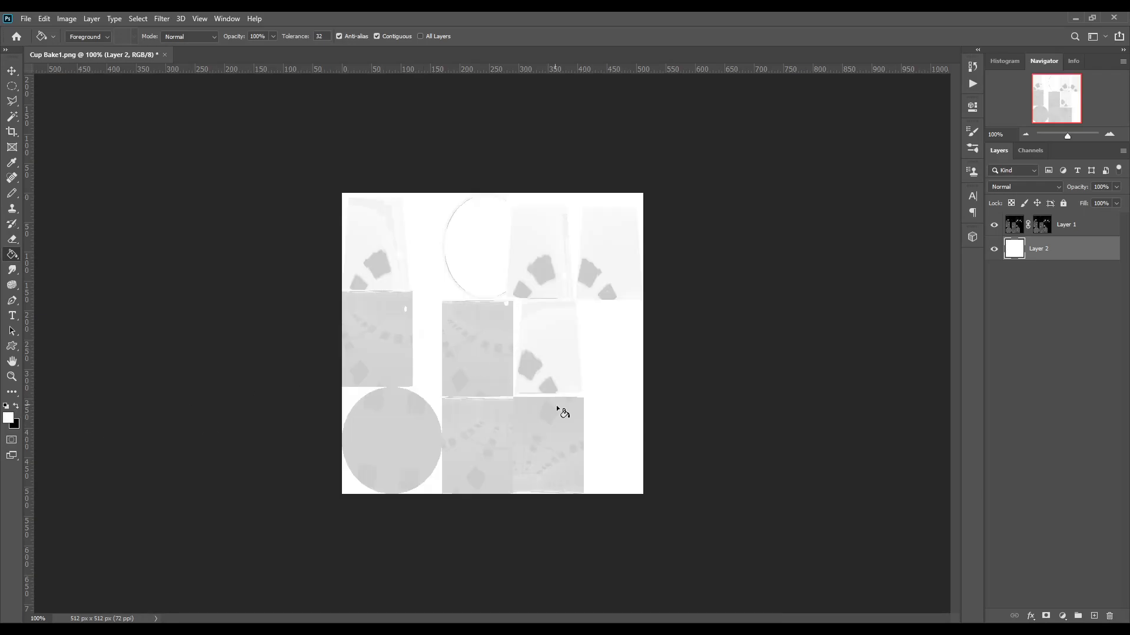
left_click(1109, 134)
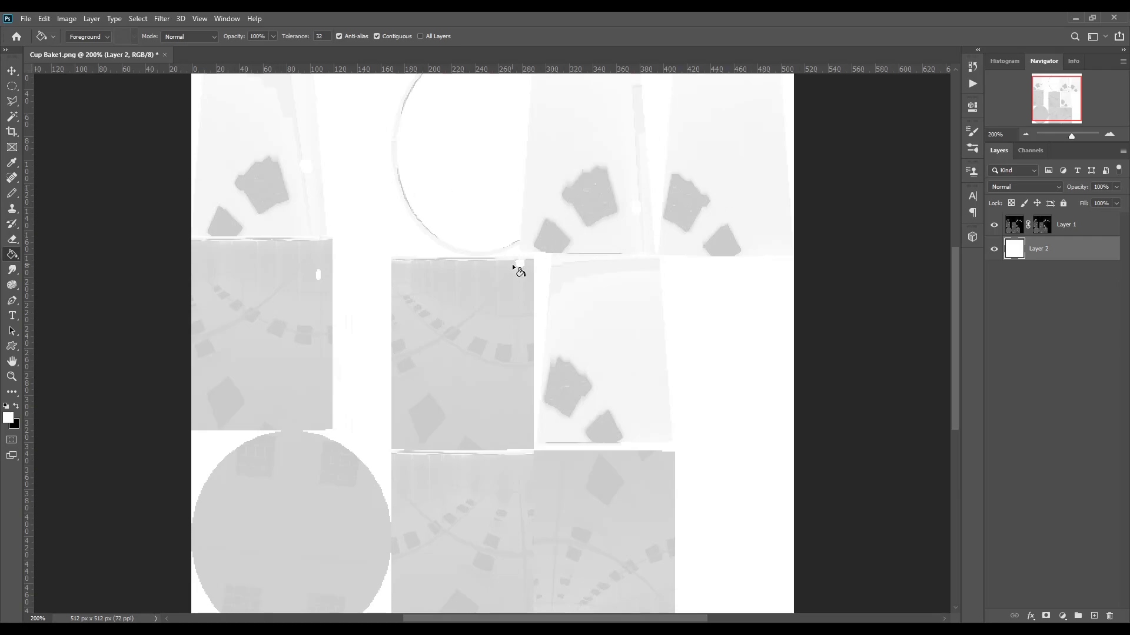
key("x")
left_click(281, 365)
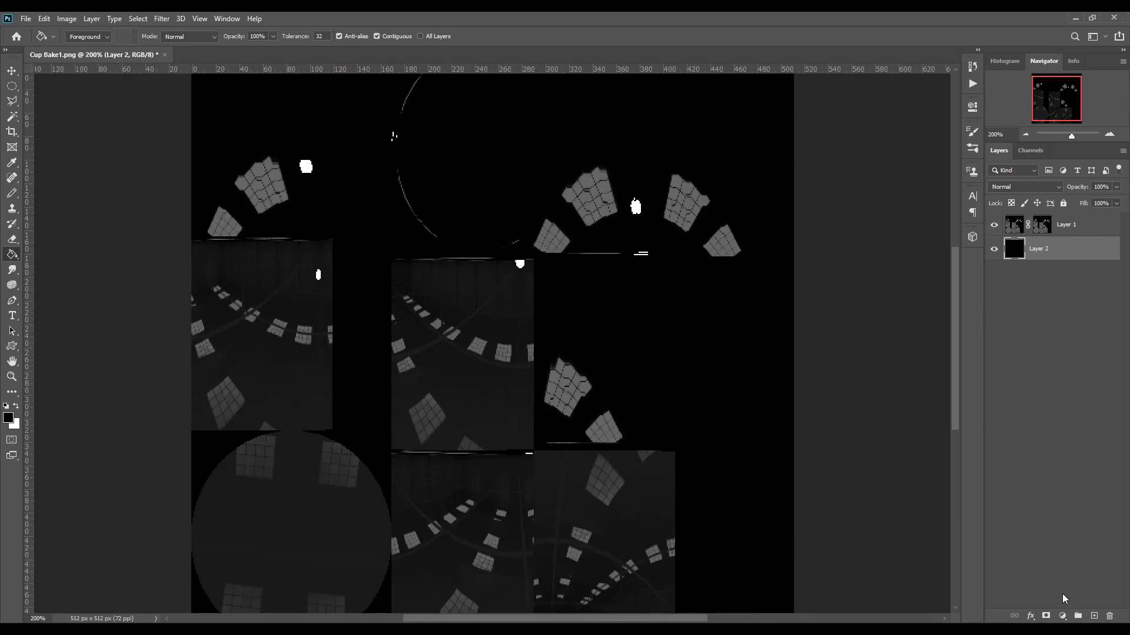
Fill Layer 2 with white and lower its opacity until it is almost fully transparent
left_click(16, 407)
left_click(419, 336)
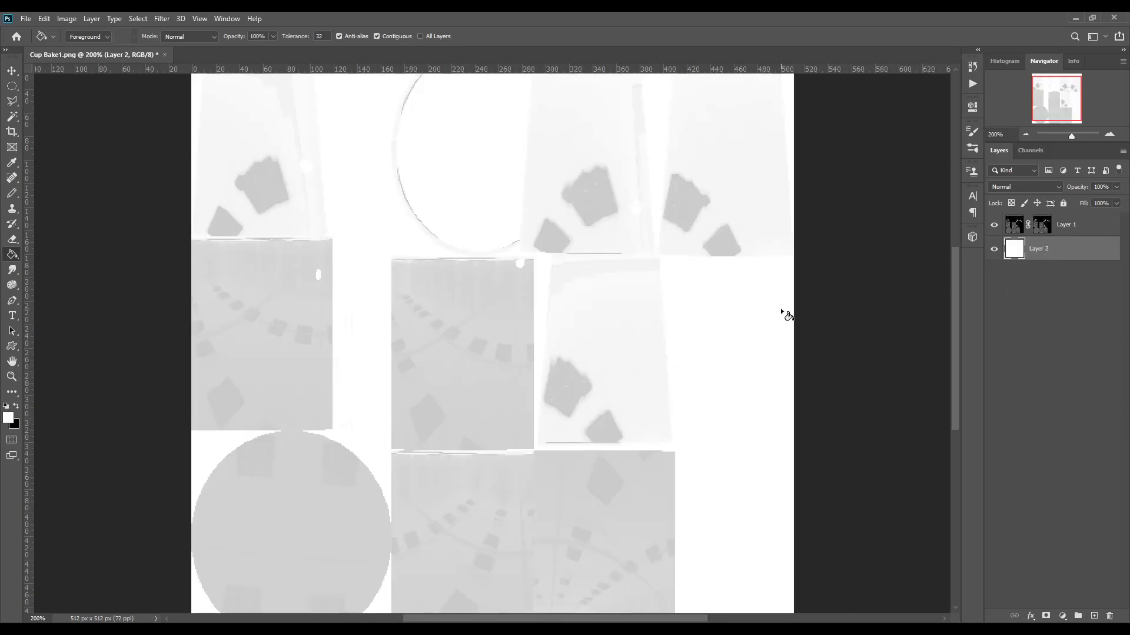
left_click(1118, 187)
left_click_drag(1111, 201, 1067, 204)
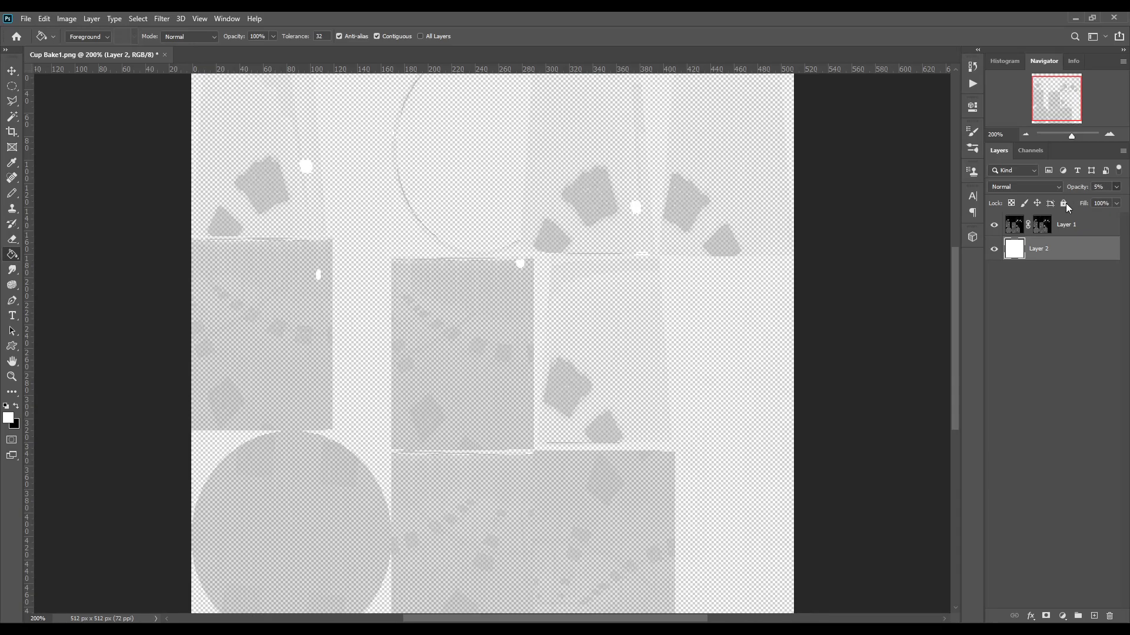
left_click(1027, 134)
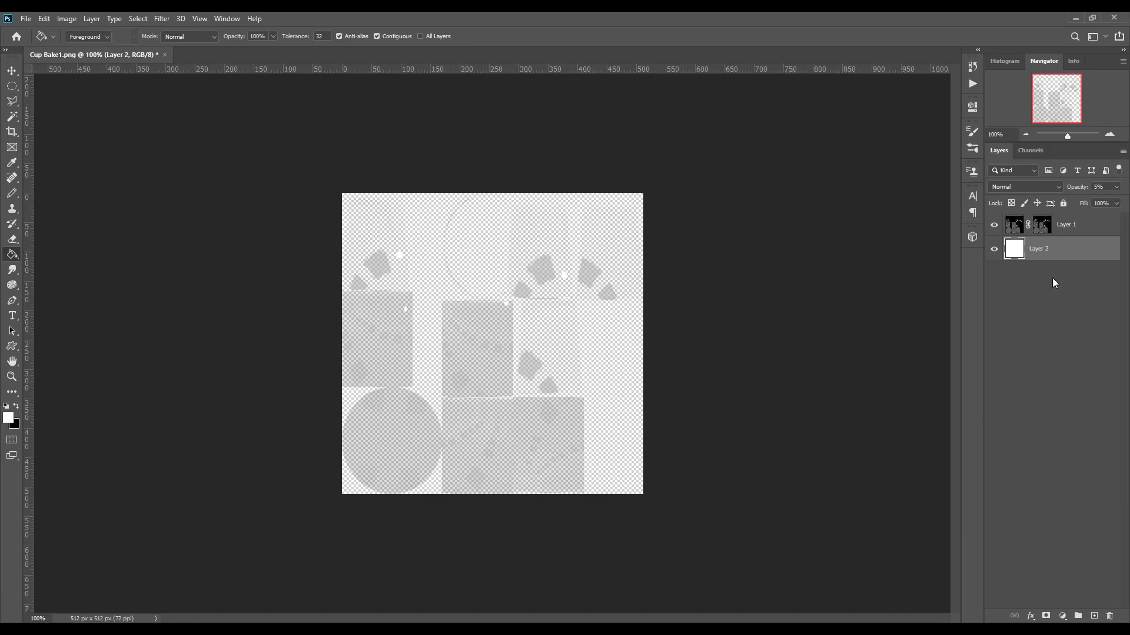
Add a new empty layer and move it above Layer 1 to the top of the stack
left_click(1094, 616)
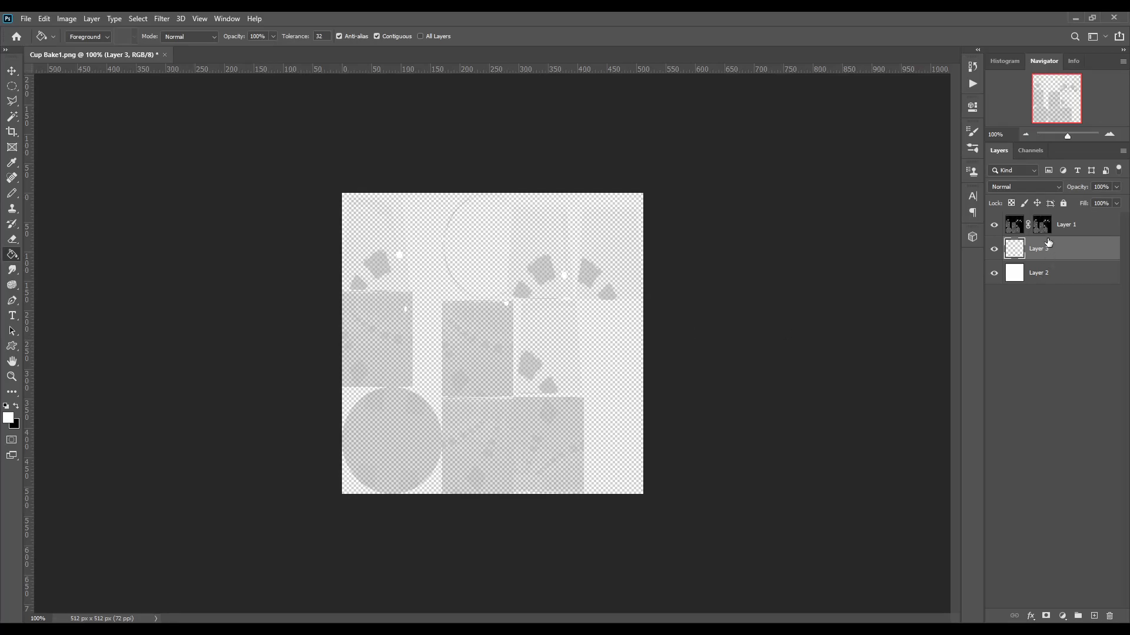
left_click_drag(1048, 242, 1050, 216)
left_click(12, 376)
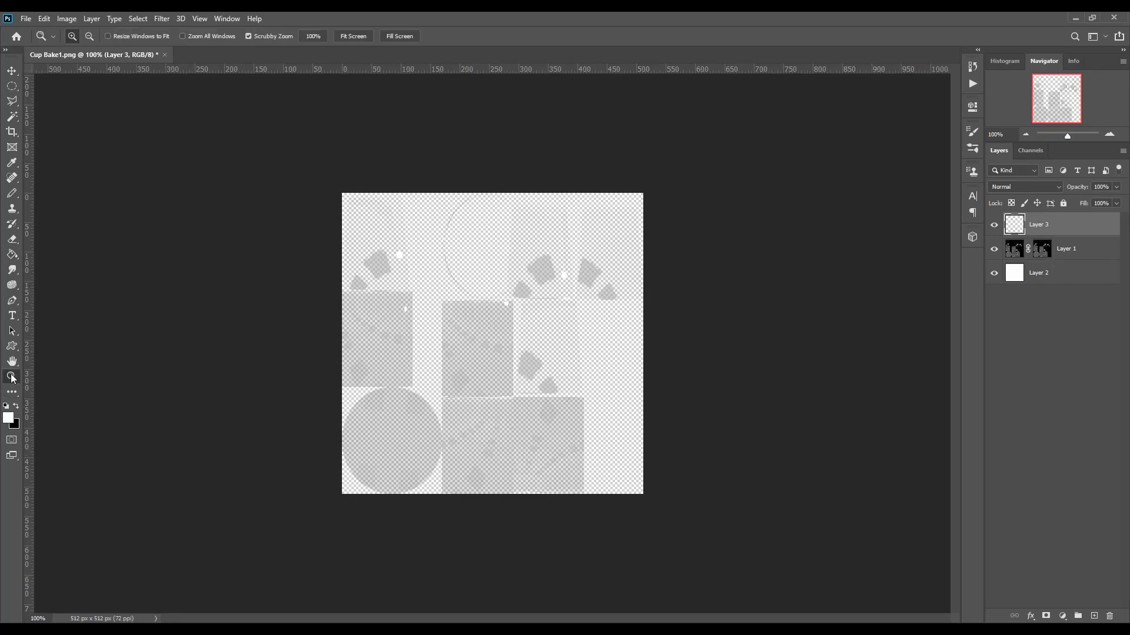
left_click(476, 309)
Add a new layer directly above Layer 2 and fill it with a sampled medium grey
left_click(1084, 273)
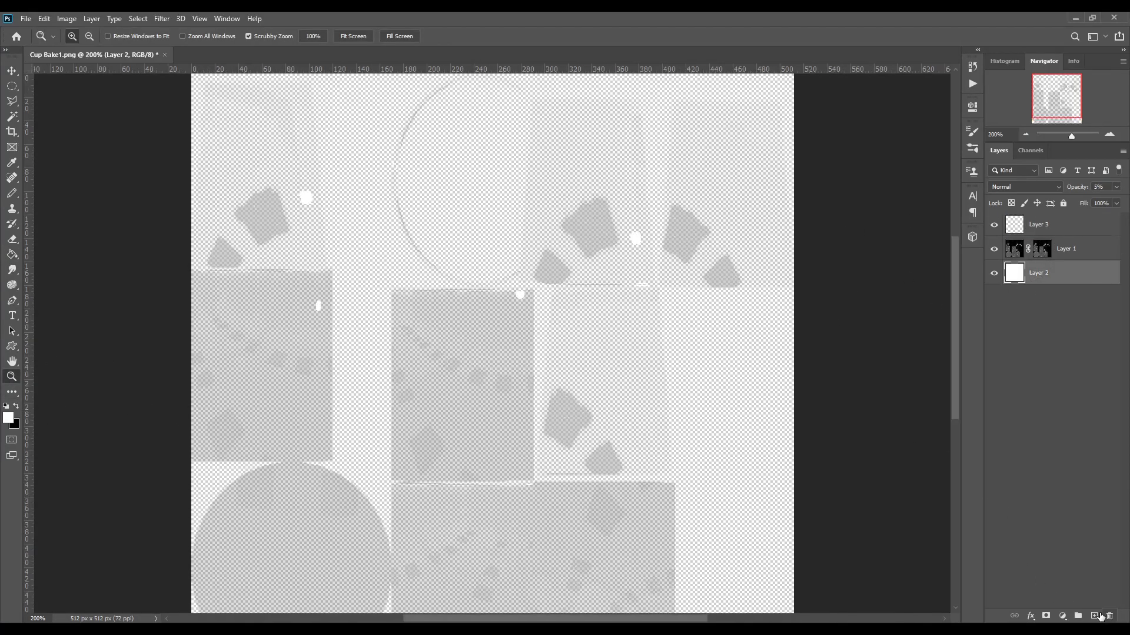
left_click(1098, 616)
left_click(16, 407)
left_click(277, 318)
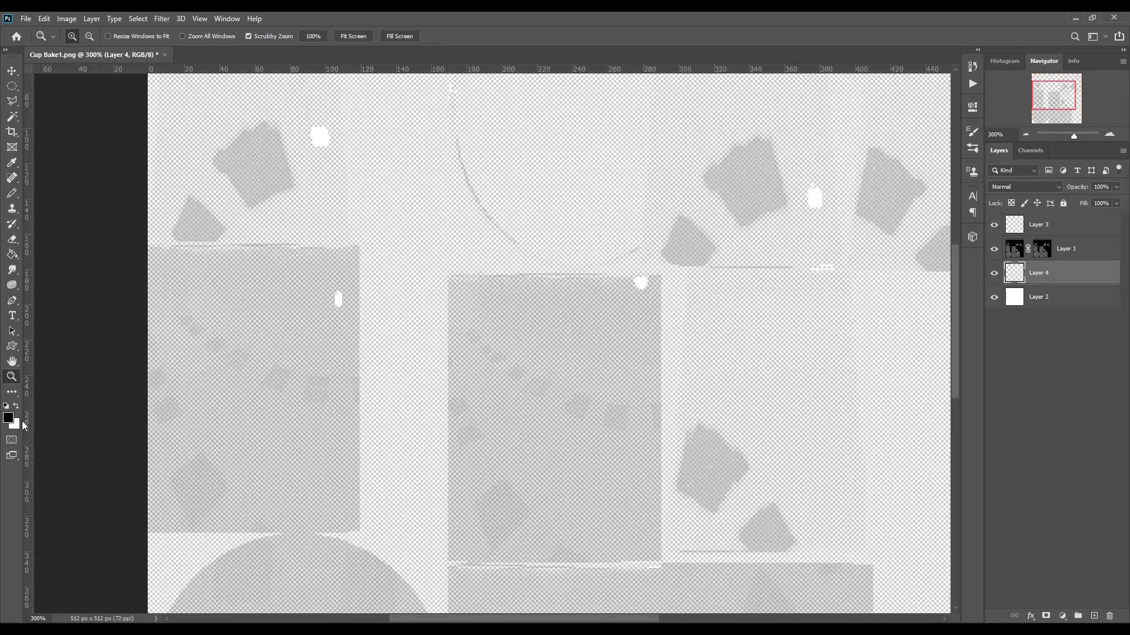
key("i")
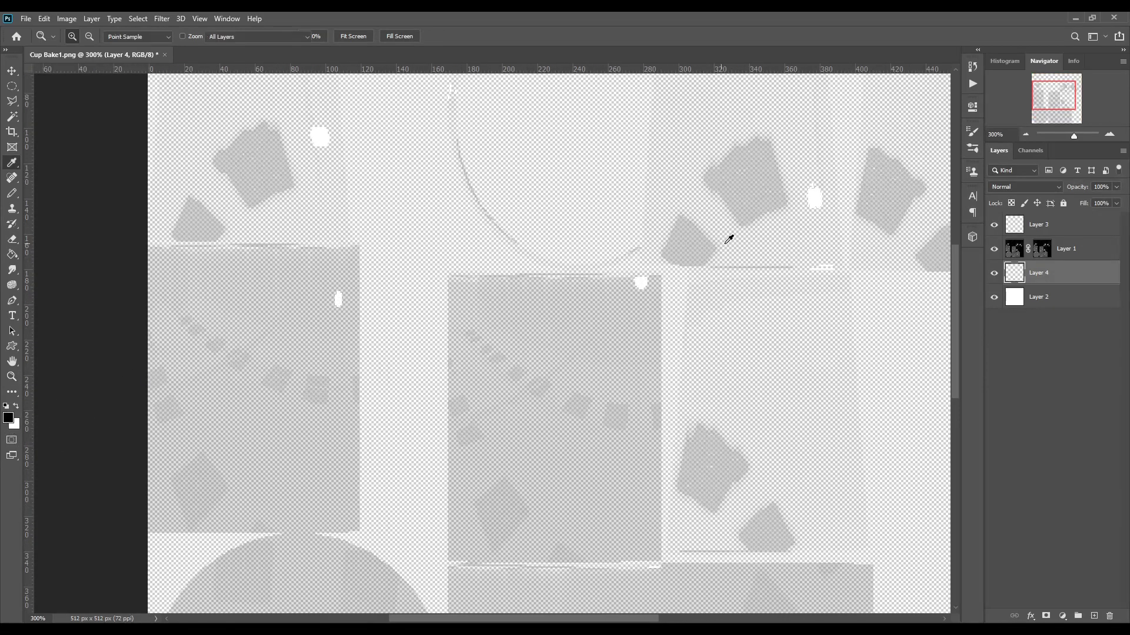
left_click(986, 179)
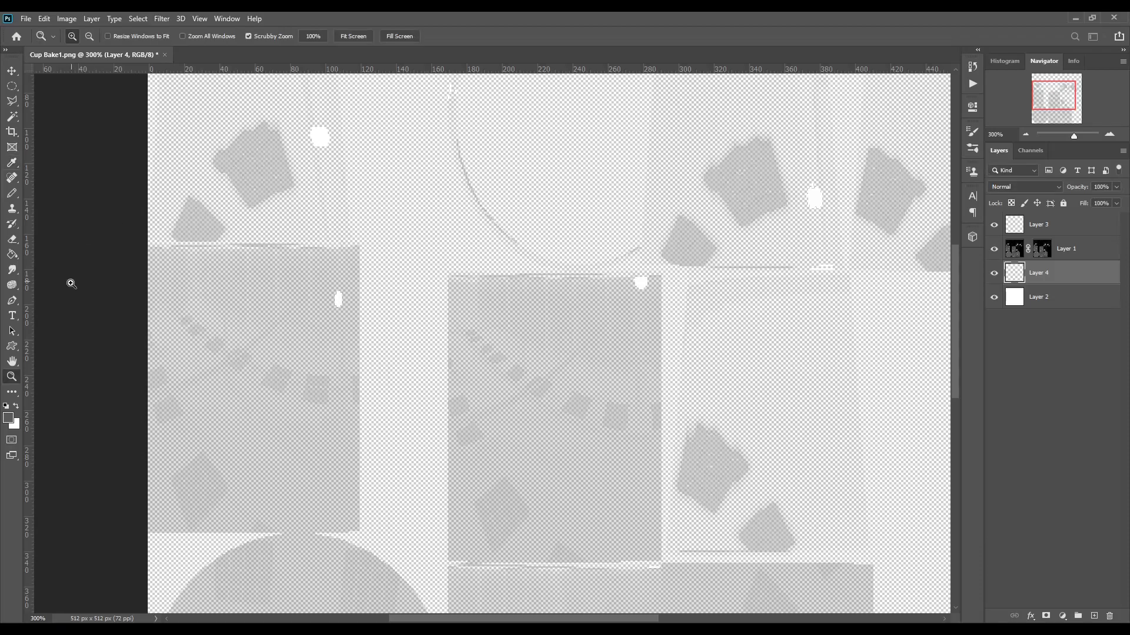
left_click(12, 254)
left_click(280, 262)
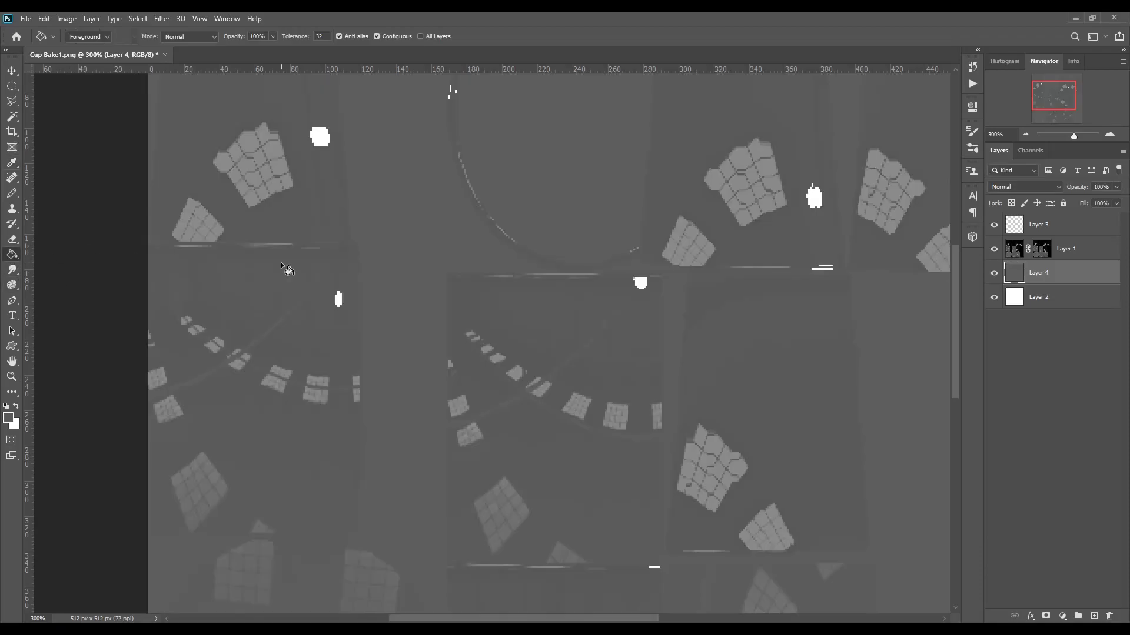
Sample a darker grey and refill Layer 4 with it as the preview backdrop
left_click(1025, 135)
key("i")
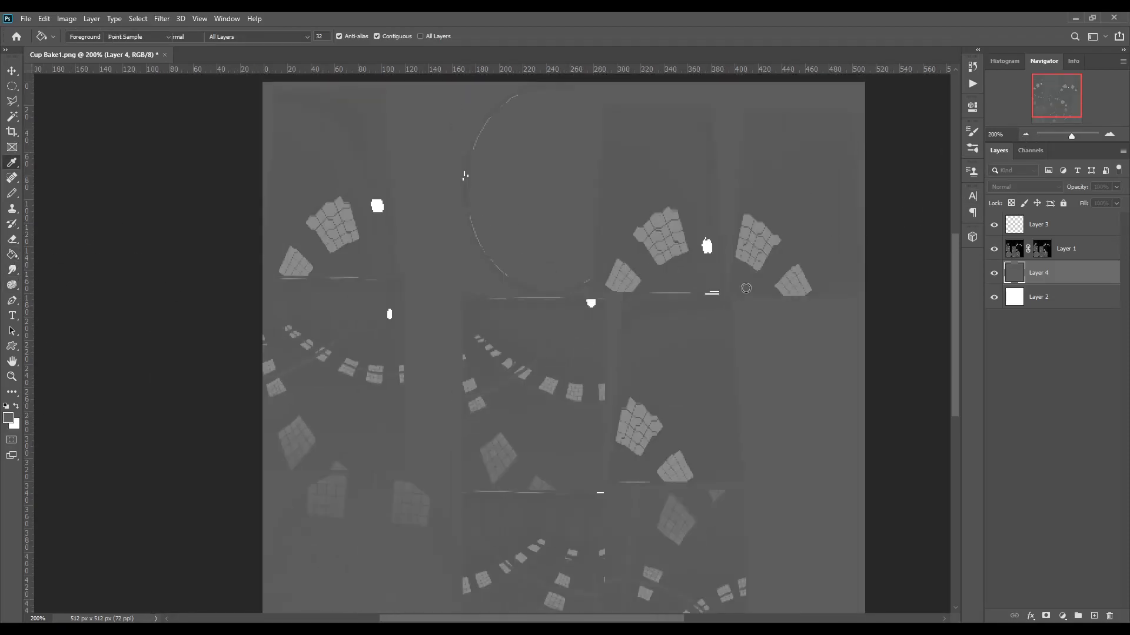
key("g")
left_click(671, 234)
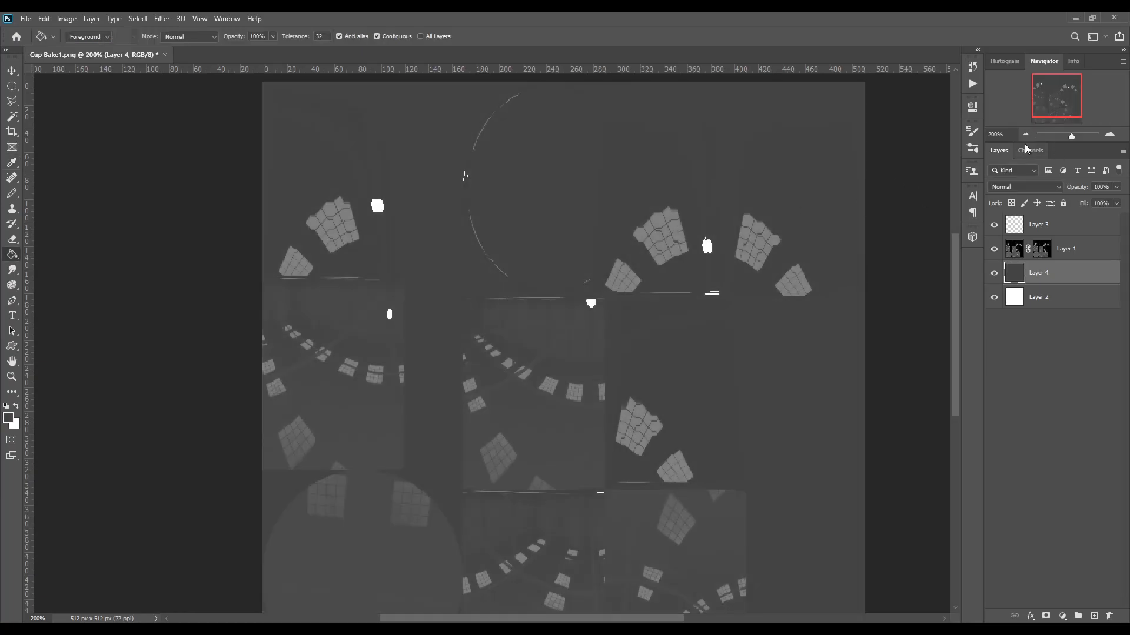
Set the blend mode of Layer 3 to Overlay
left_click(1025, 135)
left_click(1055, 224)
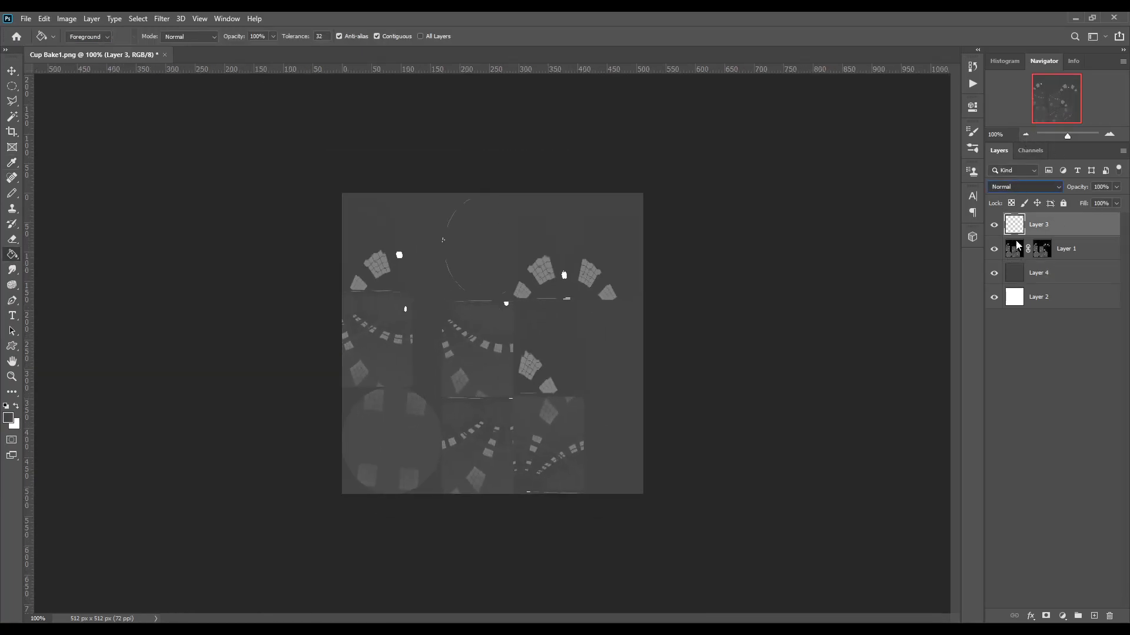
key("shift+alt+o")
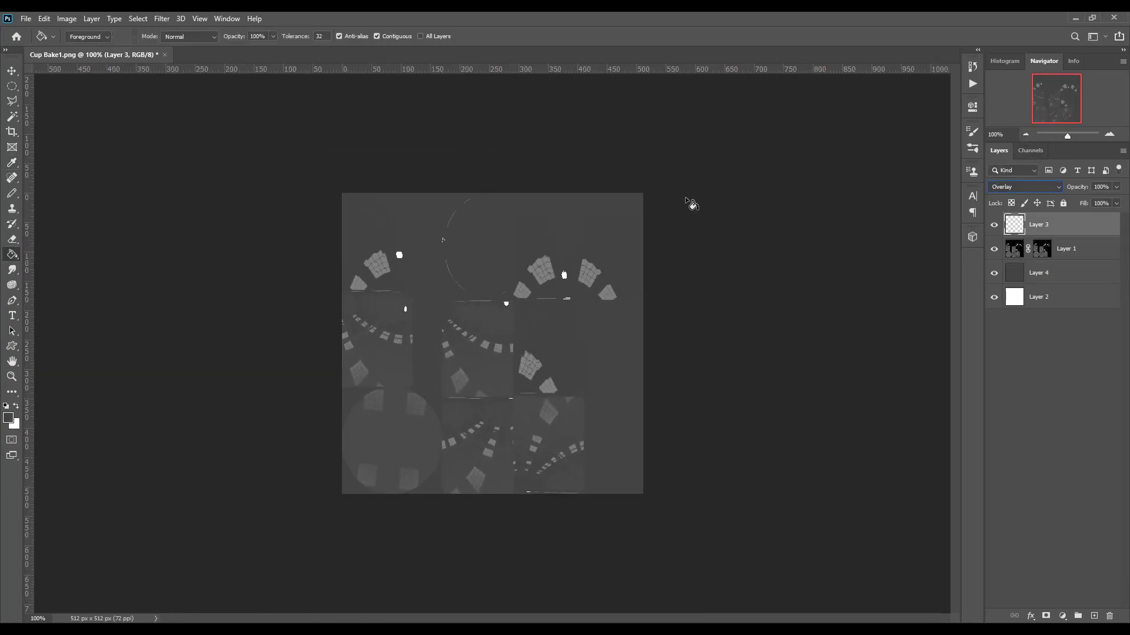
Brighten the window reflections on the upper and middle parts of the texture with a soft white brush at size 51 and 26% opacity
left_click(12, 193)
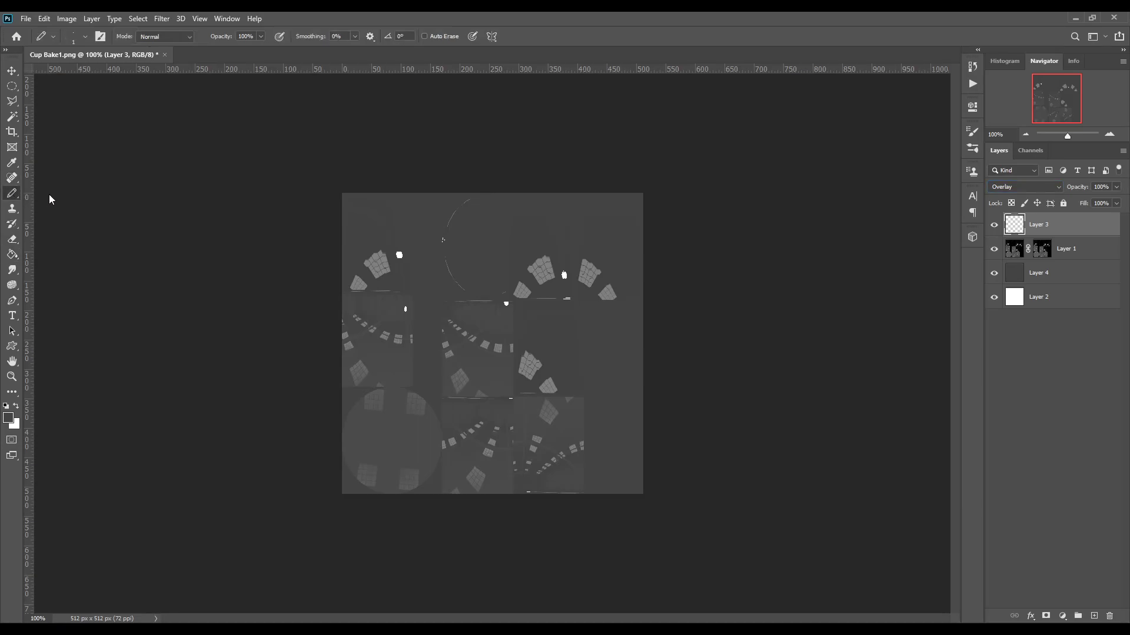
key("shift+b")
left_click(15, 408)
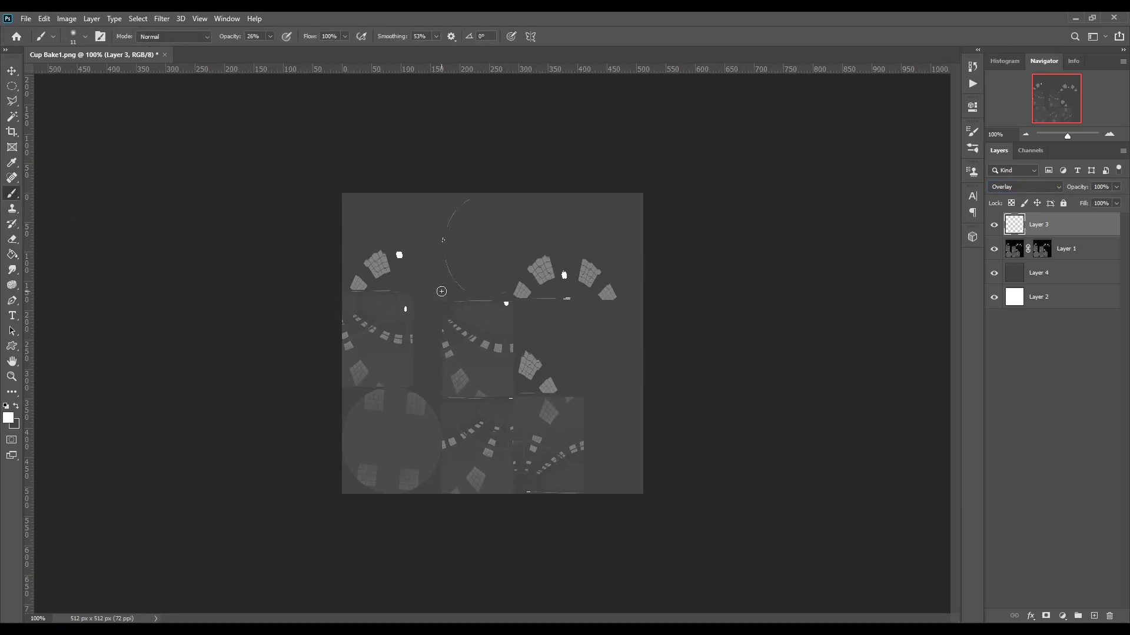
key("bracketright")
key("bracketright")
key("bracketright")
key("bracketright")
left_click_drag(378, 260, 368, 264)
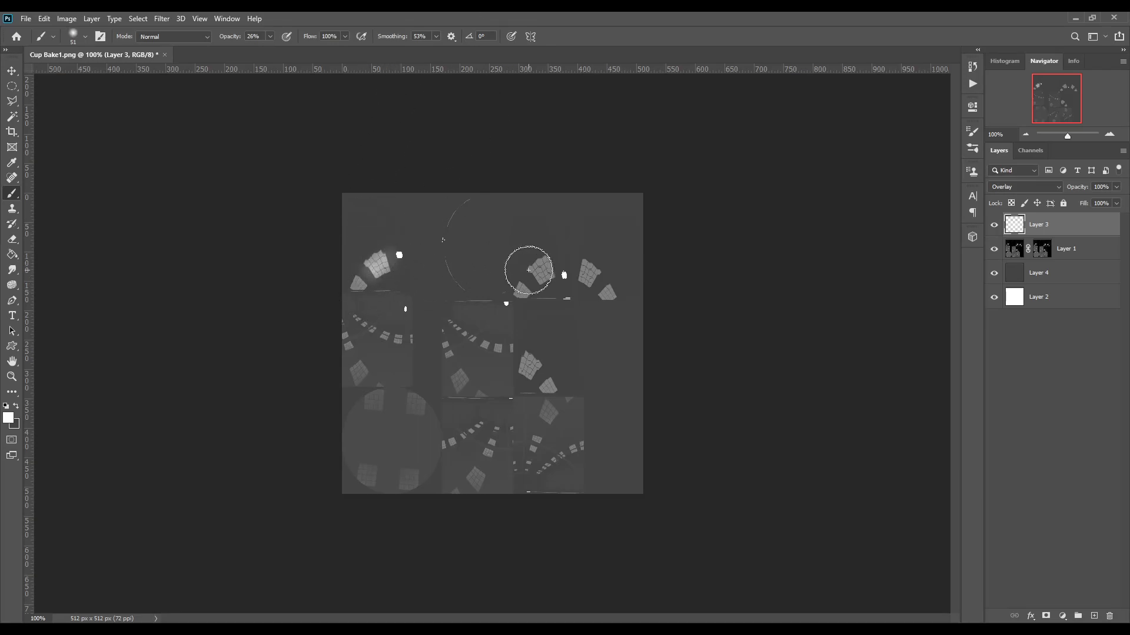
left_click_drag(527, 263, 612, 295)
left_click_drag(453, 330, 499, 346)
left_click_drag(442, 345, 465, 378)
left_click_drag(523, 357, 535, 373)
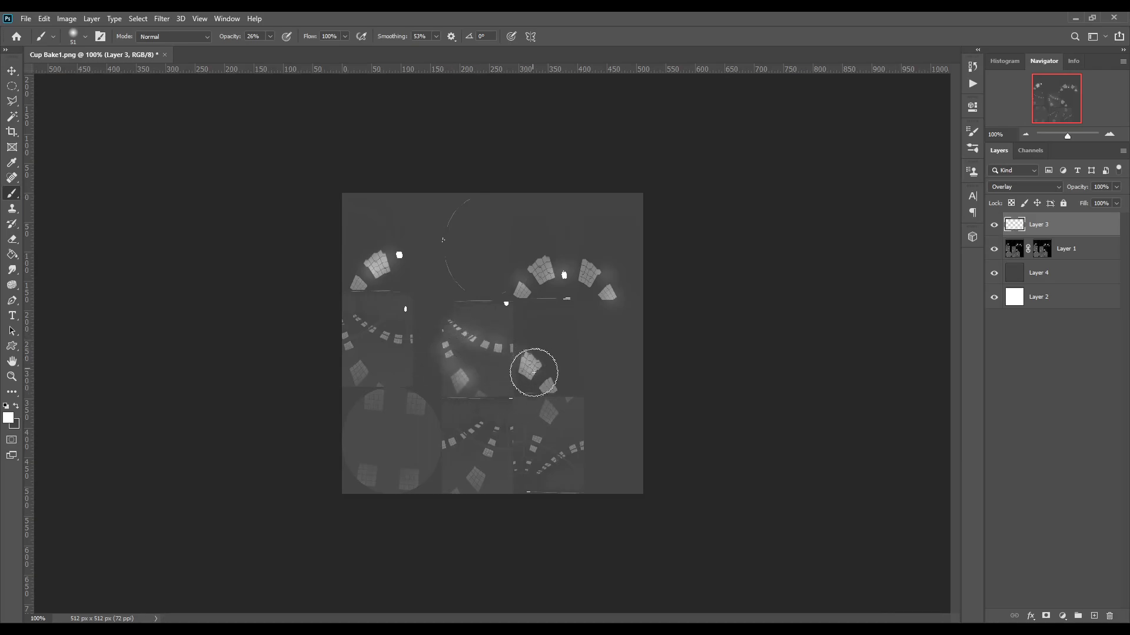
Brighten the reflections on the texture's left-hand and bottom rectangular panels, undoing the strokes over the round base
mouse_move(369, 328)
left_mouse_down()
mouse_move(390, 327)
mouse_move(361, 353)
mouse_move(372, 411)
mouse_move(396, 416)
mouse_move(396, 447)
mouse_move(393, 424)
mouse_move(371, 449)
left_mouse_up()
key("ctrl+z")
key("ctrl+z")
key("ctrl+z")
key("ctrl+z")
key("ctrl+z")
key("ctrl+z")
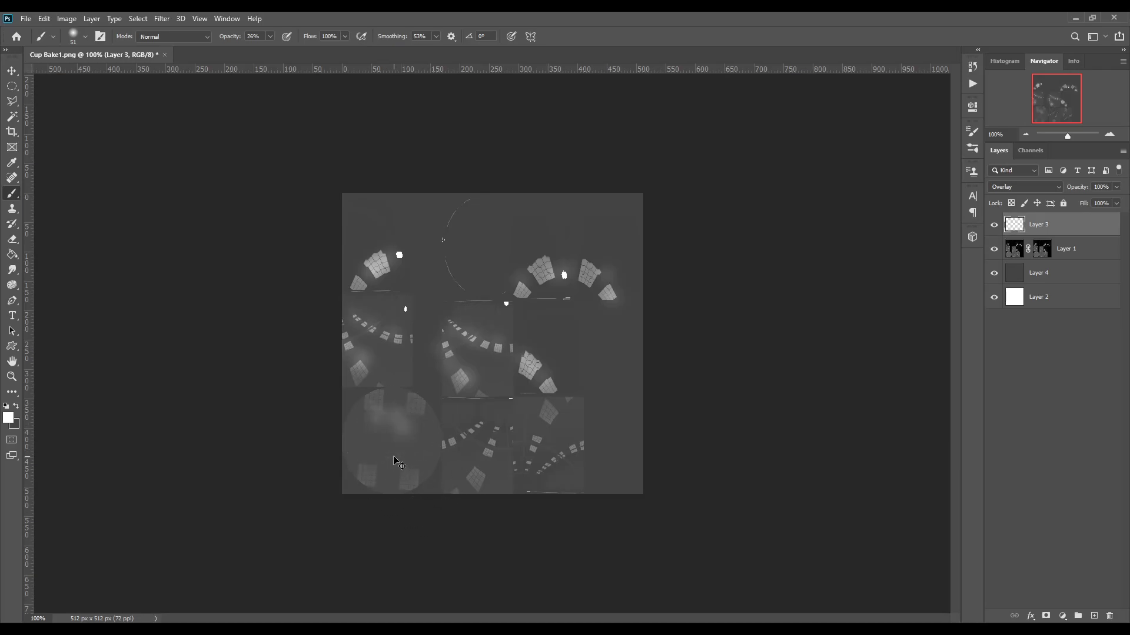
key("ctrl+z")
mouse_move(448, 443)
left_mouse_down()
mouse_move(477, 434)
mouse_move(472, 473)
left_mouse_up()
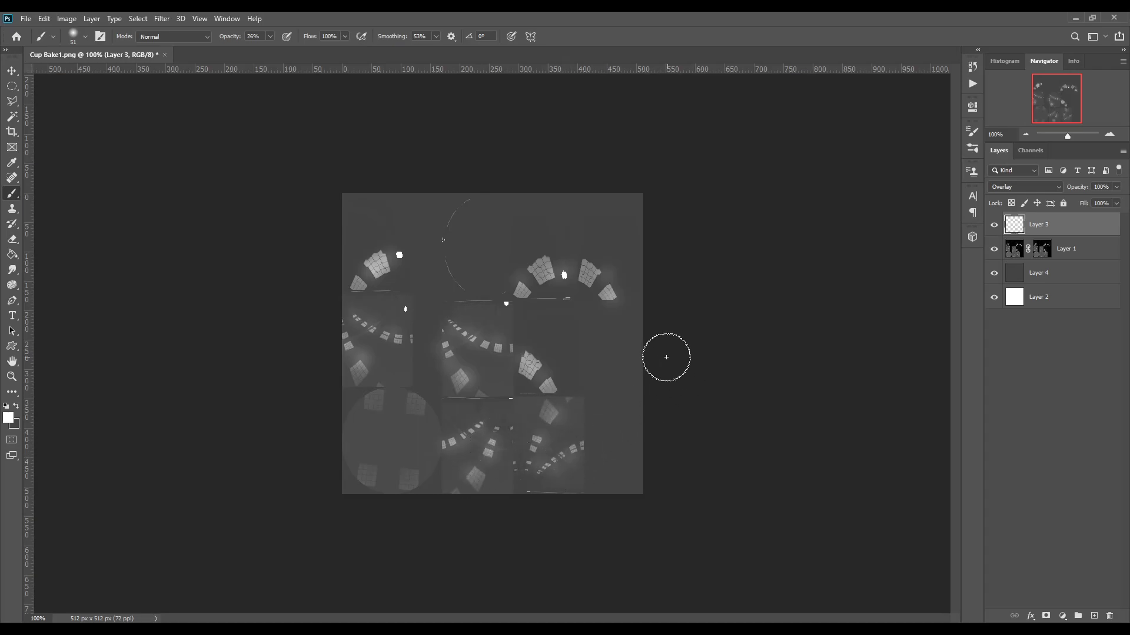
Reduce the brush size to 25 and add a new top layer with the Overlay blend mode
right_click(491, 297)
left_click_drag(571, 325, 563, 325)
left_click(1096, 616)
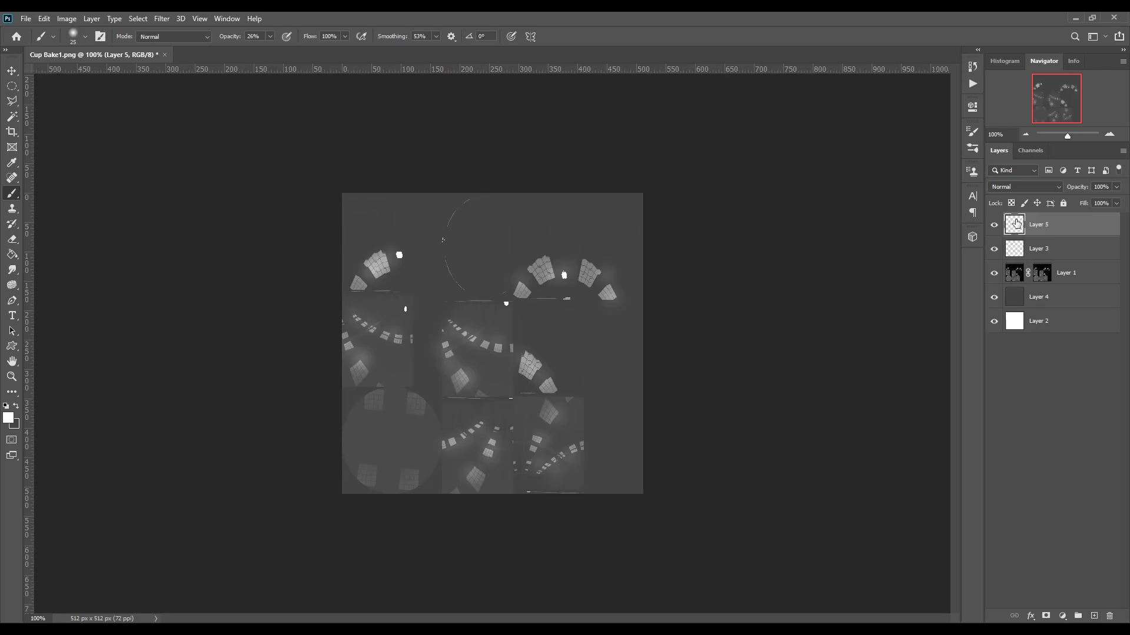
left_click(1006, 190)
left_click(998, 329)
Paint soft white vertical light streaks down the cup panels on Layer 5
mouse_move(522, 189)
left_mouse_down()
mouse_move(557, 355)
mouse_move(566, 524)
left_mouse_up()
left_click_drag(466, 300, 494, 570)
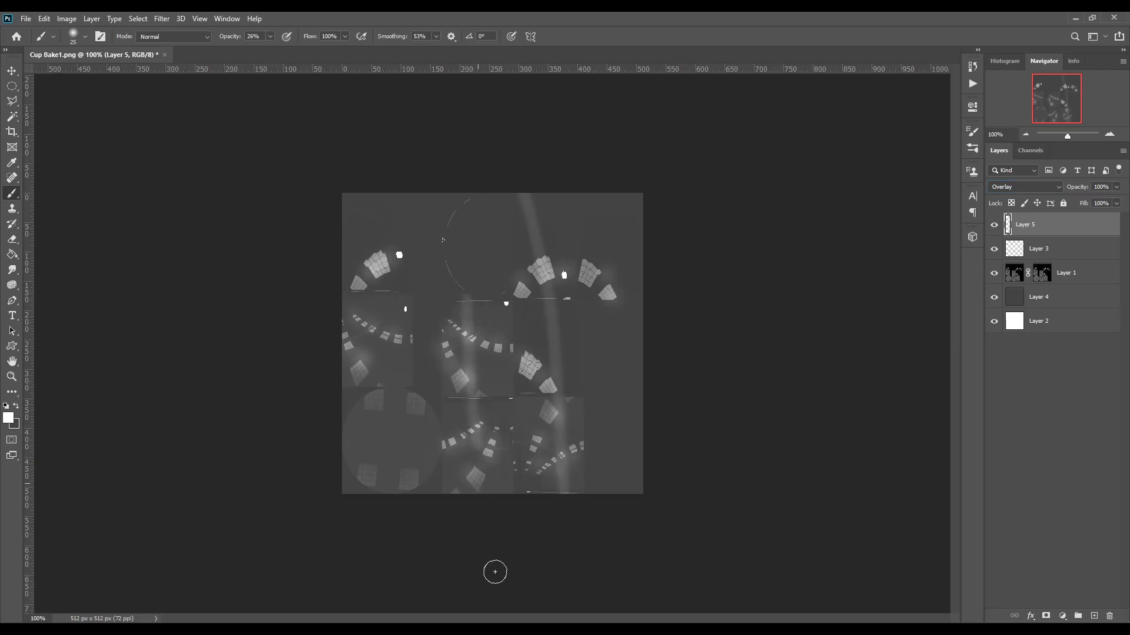
left_click_drag(363, 190, 369, 426)
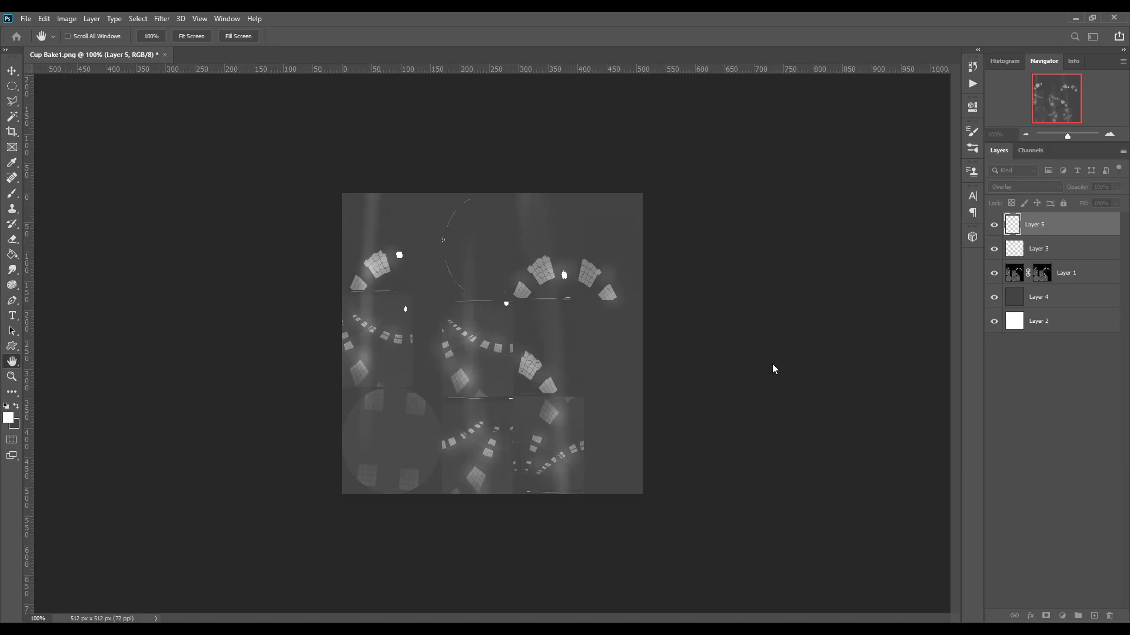
key("b")
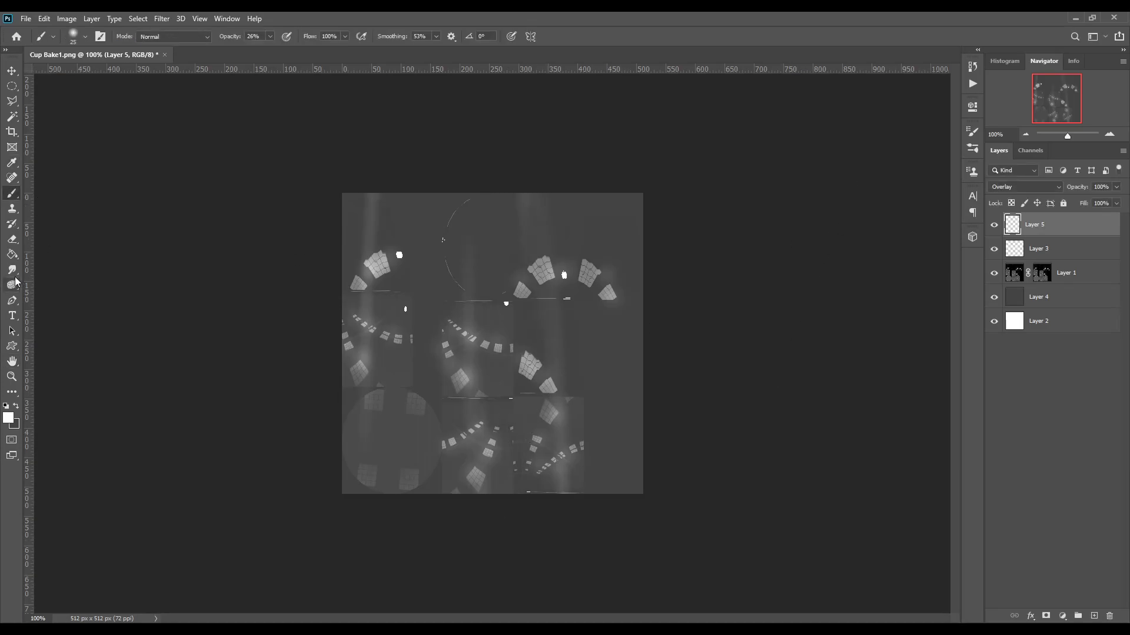
left_click(12, 270)
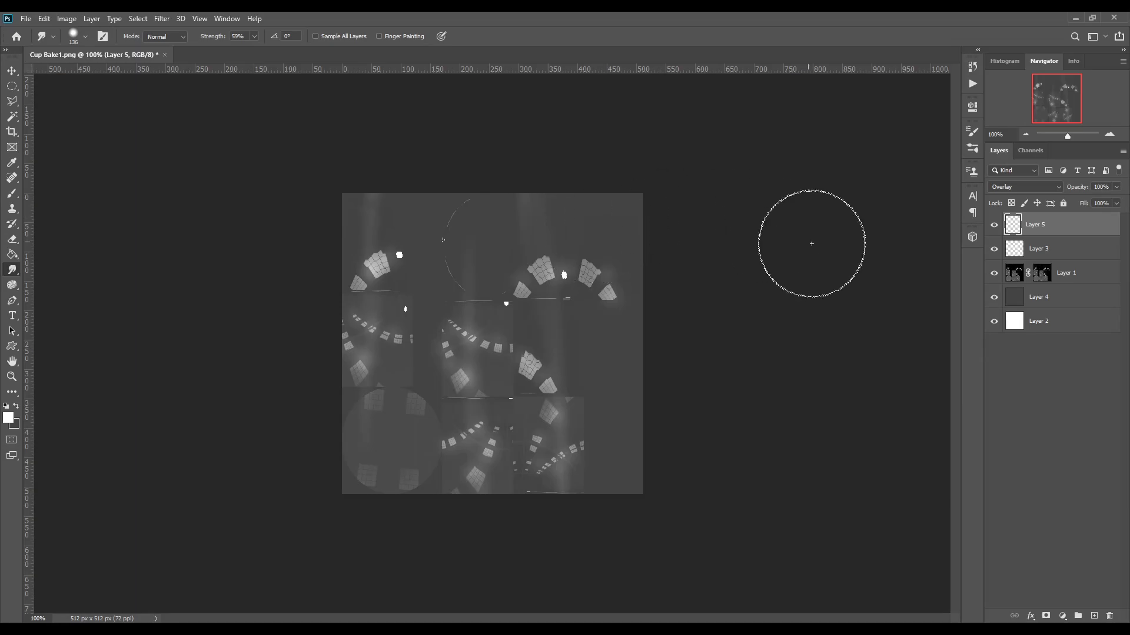
Hide the grey Layer 4 and set the opacity of the white Layer 2 to 10%
left_click(994, 302)
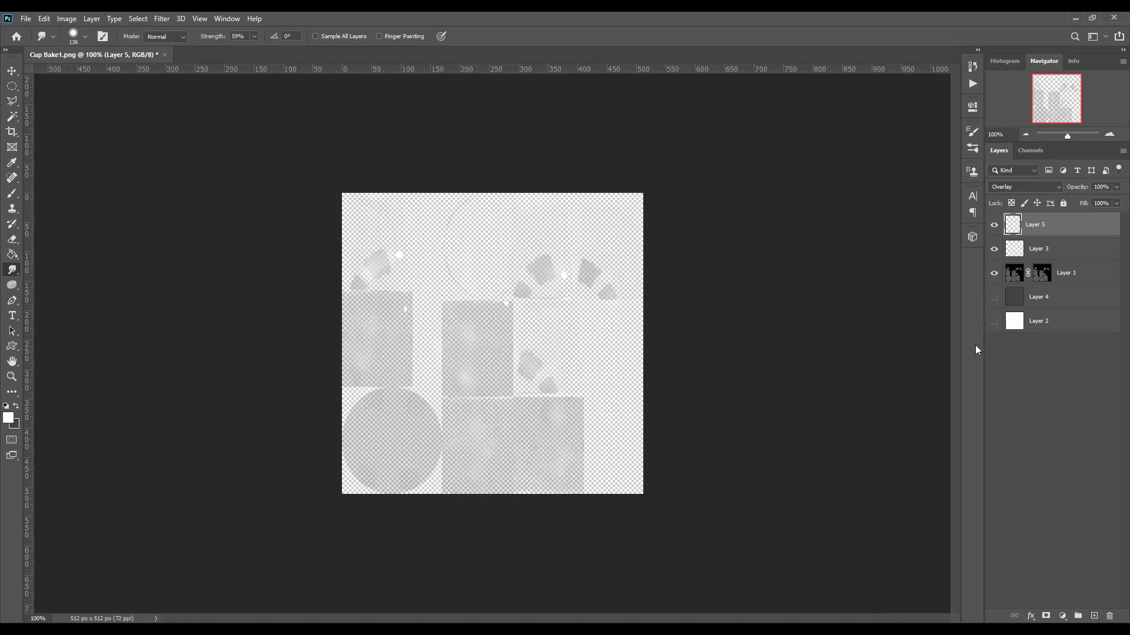
left_click(1016, 322)
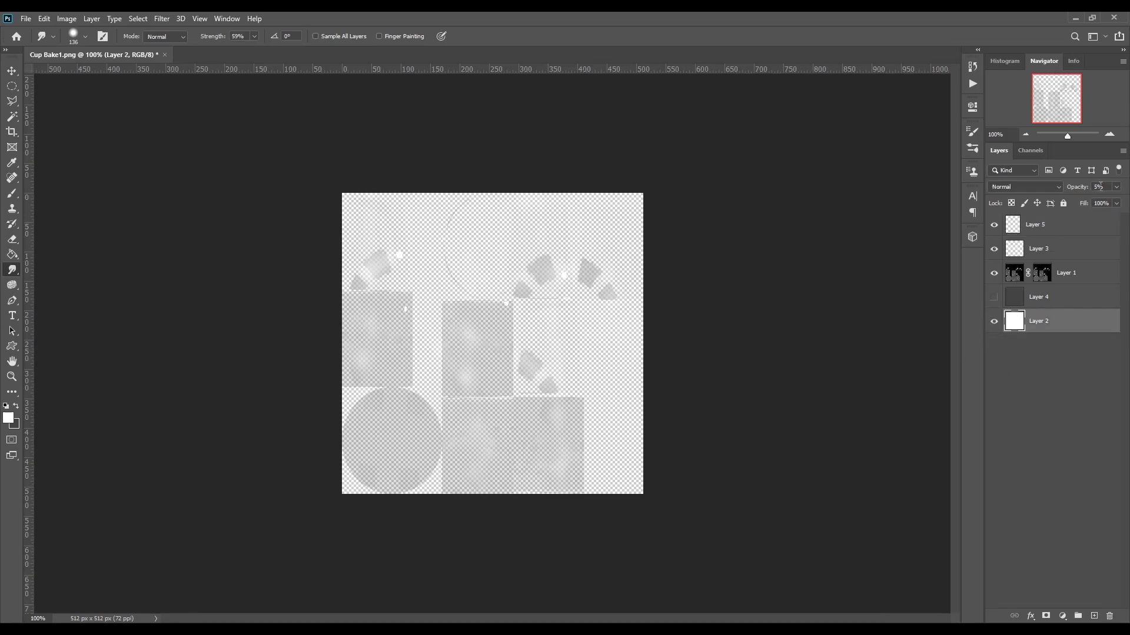
type("10")
key("Return")
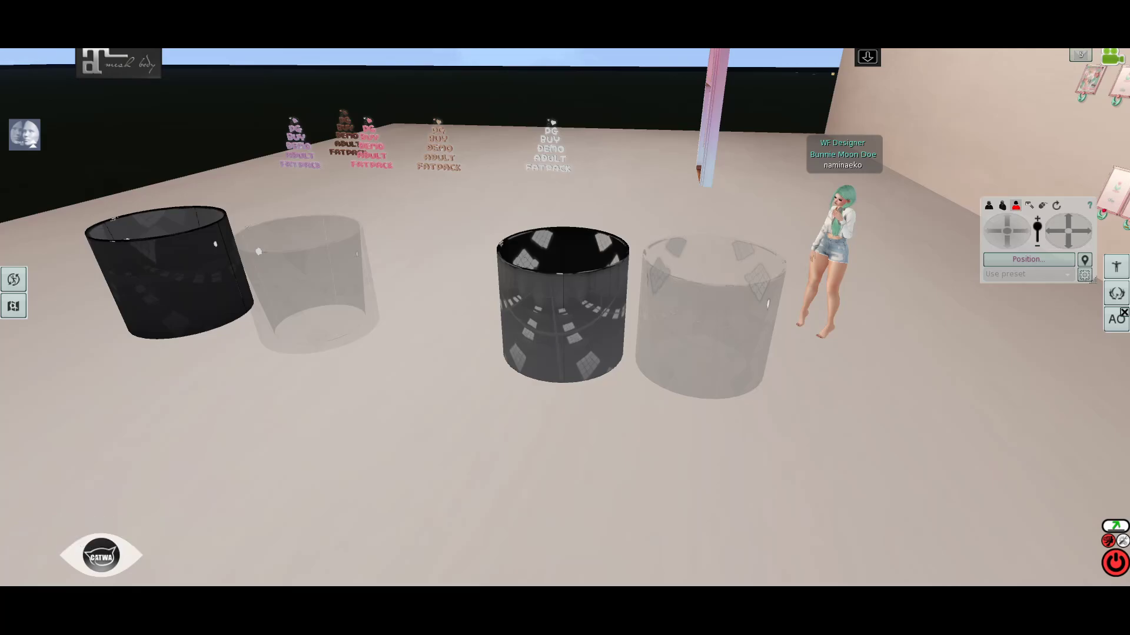
In the Second Life viewer, examine the opaque dark cups and the transparent glass cups from several angles
left_click_drag(832, 247, 735, 203, "alt")
left_click_drag(388, 329, 447, 365, "alt")
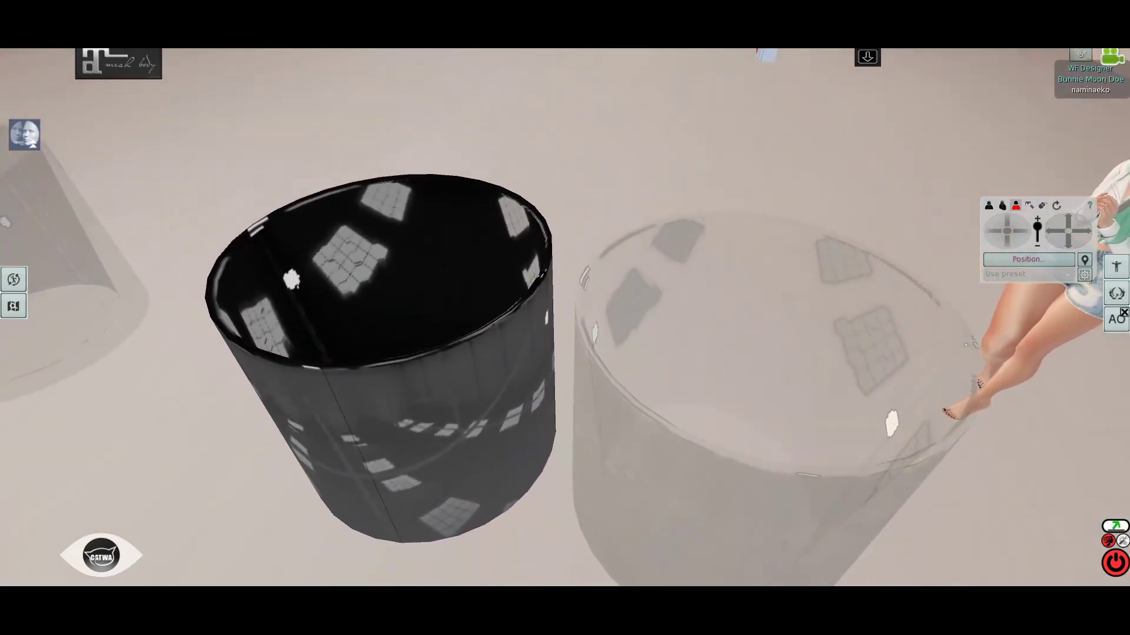
left_click_drag(382, 353, 409, 276, "ctrl+alt")
left_click(212, 183, "alt")
left_click_drag(579, 330, 494, 406, "alt")
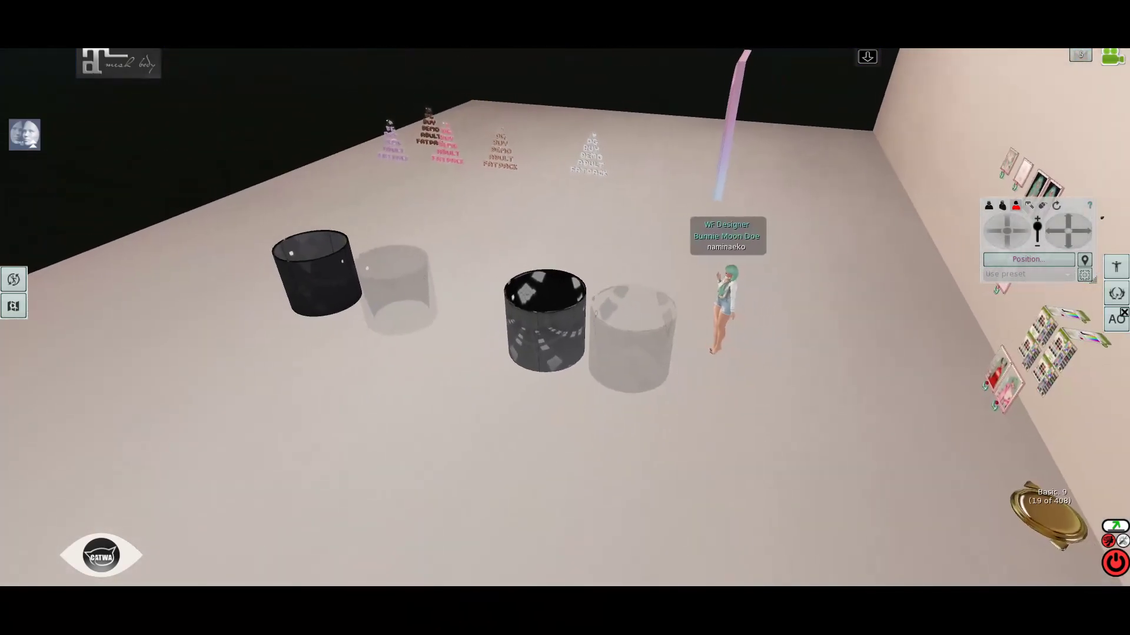
Make a copy of the dark cup with the window reflections and place it on open floor nearby
right_click(586, 318)
left_click(615, 347)
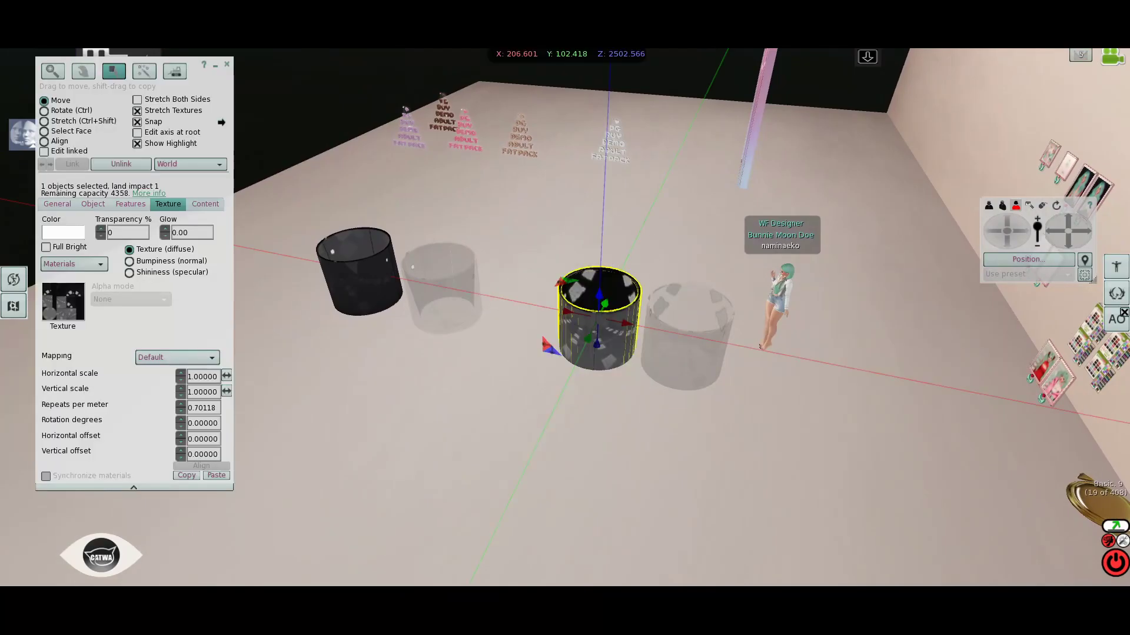
left_click_drag(604, 305, 415, 406, "shift")
key("Escape")
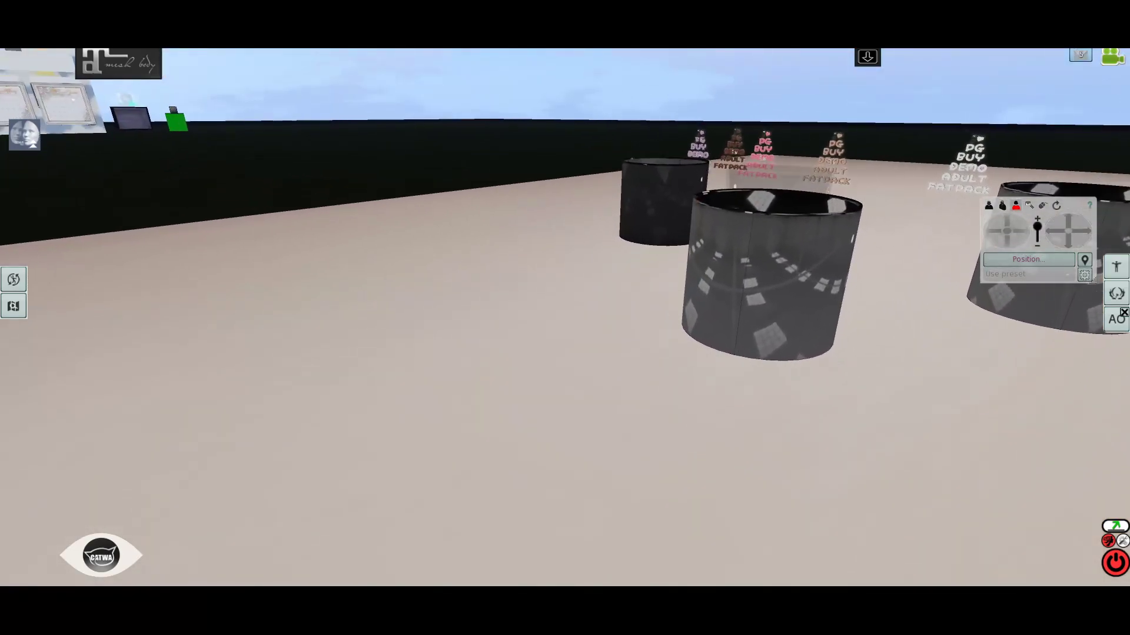
Apply the local texture Transparent Bake Details to the copied dark cup standing on open floor
left_click_drag(756, 274, 1024, 182, "alt")
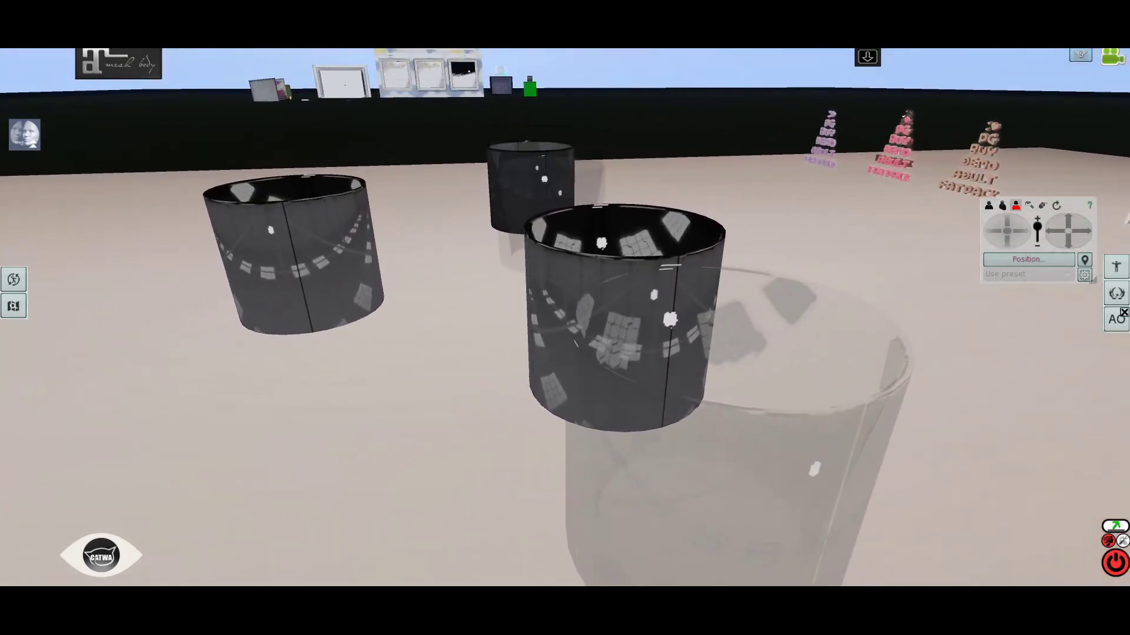
right_click(282, 276)
left_click(309, 304)
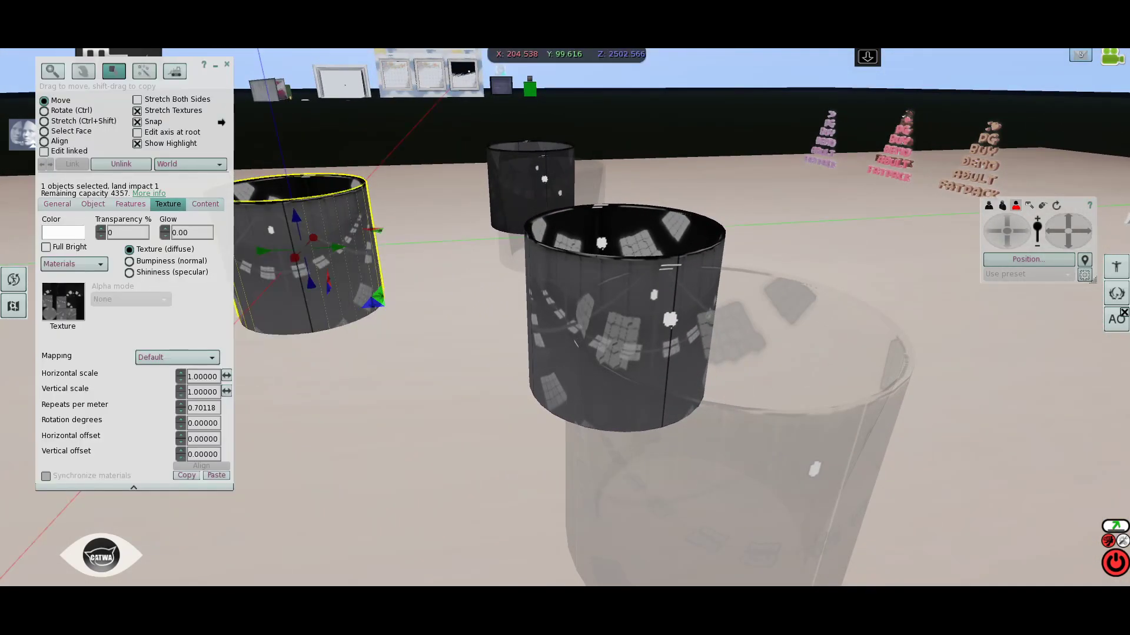
left_click(63, 302)
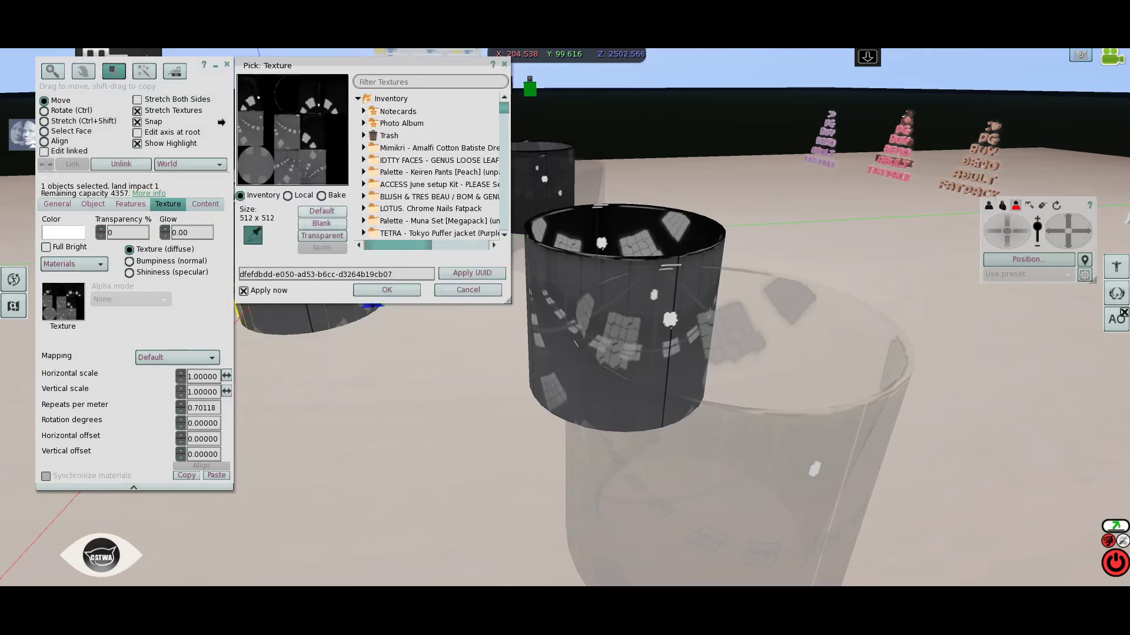
left_click(288, 196)
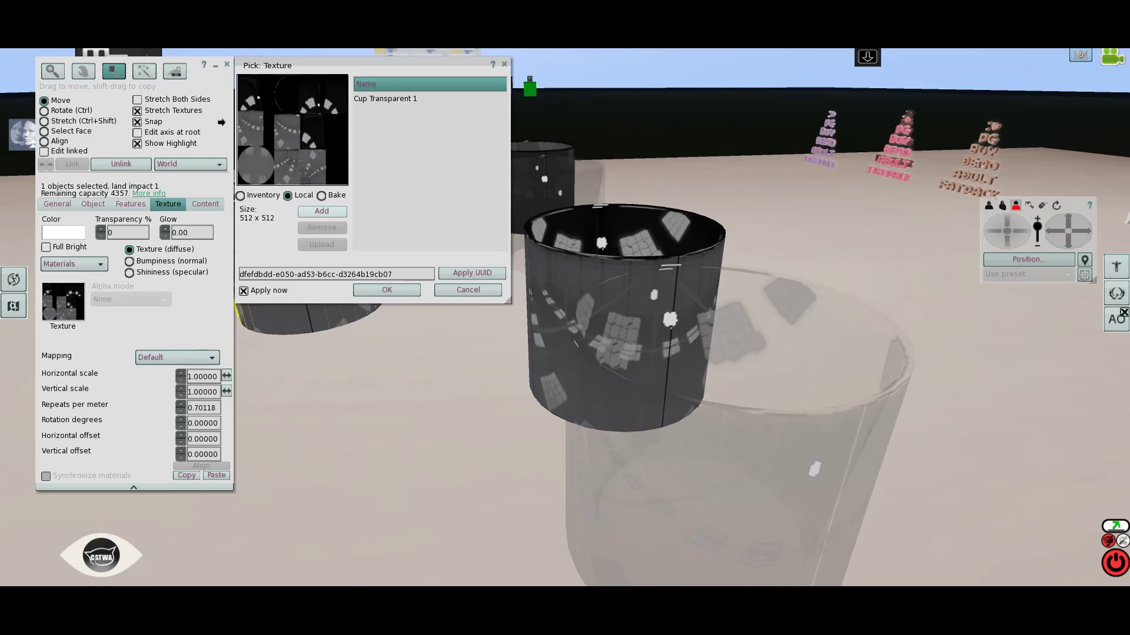
left_click(397, 109)
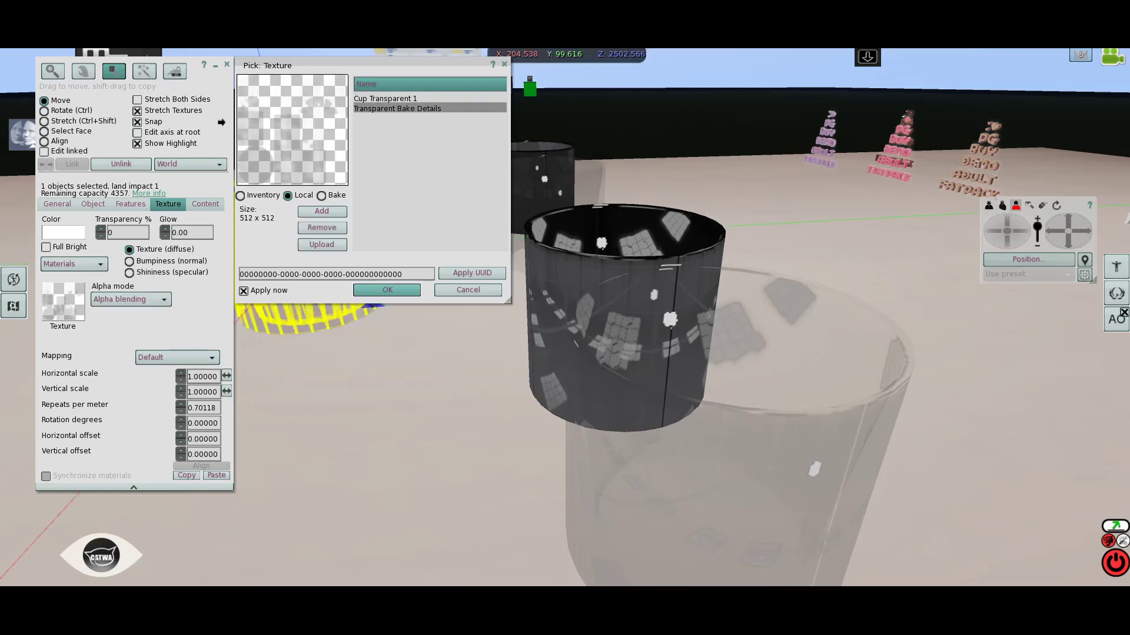
left_click(387, 290)
left_click(226, 64)
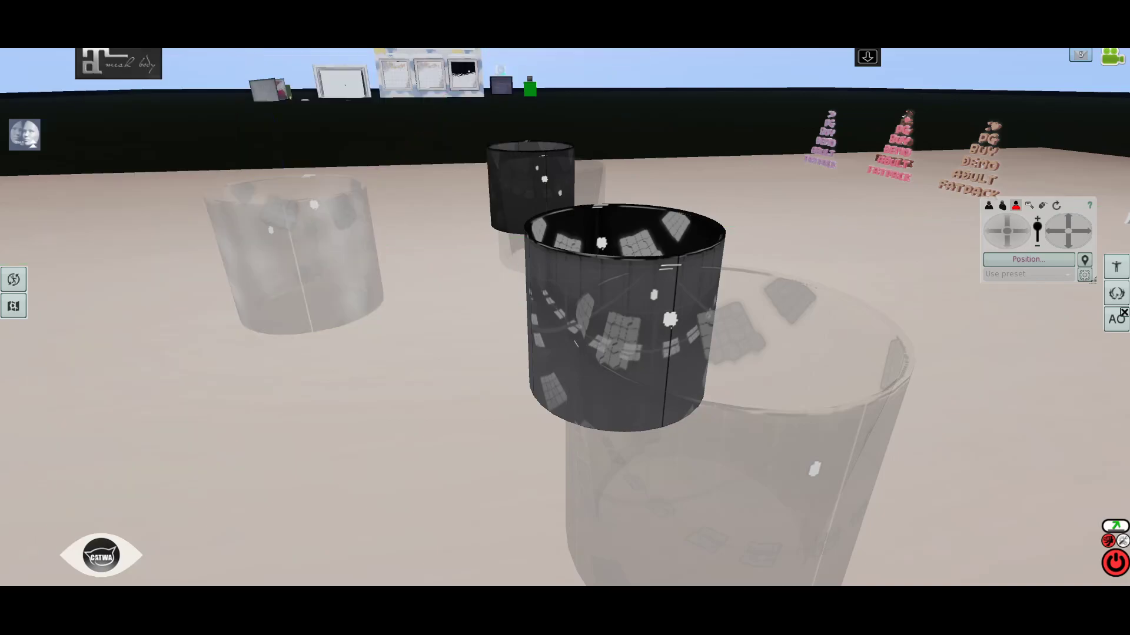
Turn off the selection highlight while editing the newly textured glass cup and view the cup from other angles
left_click_drag(298, 253, 347, 218, "alt")
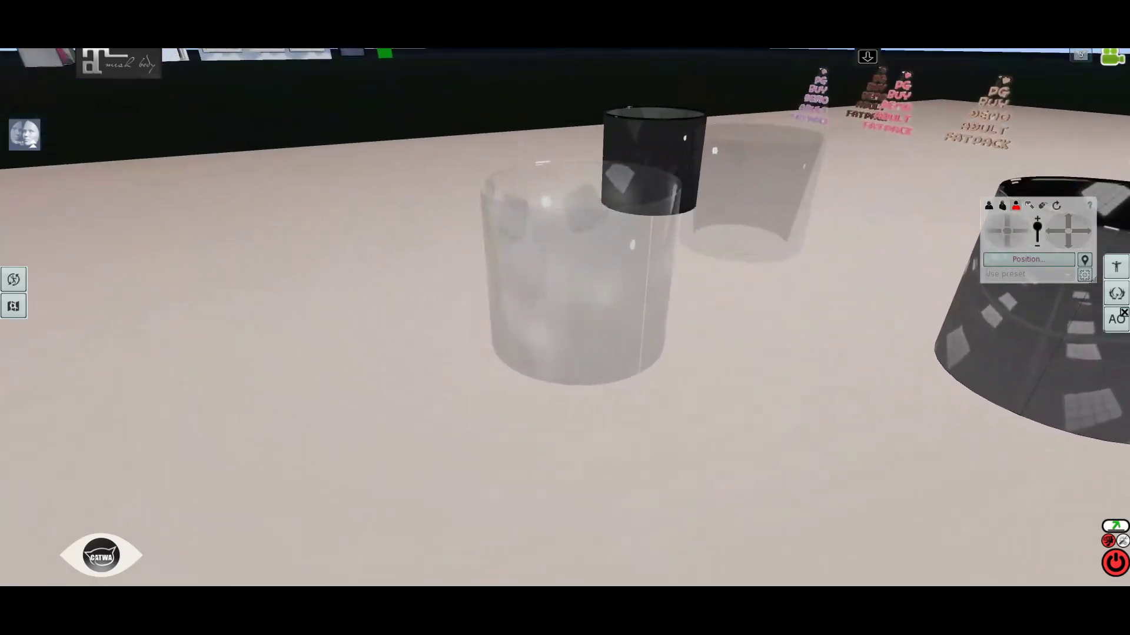
right_click(608, 293)
left_click(622, 302)
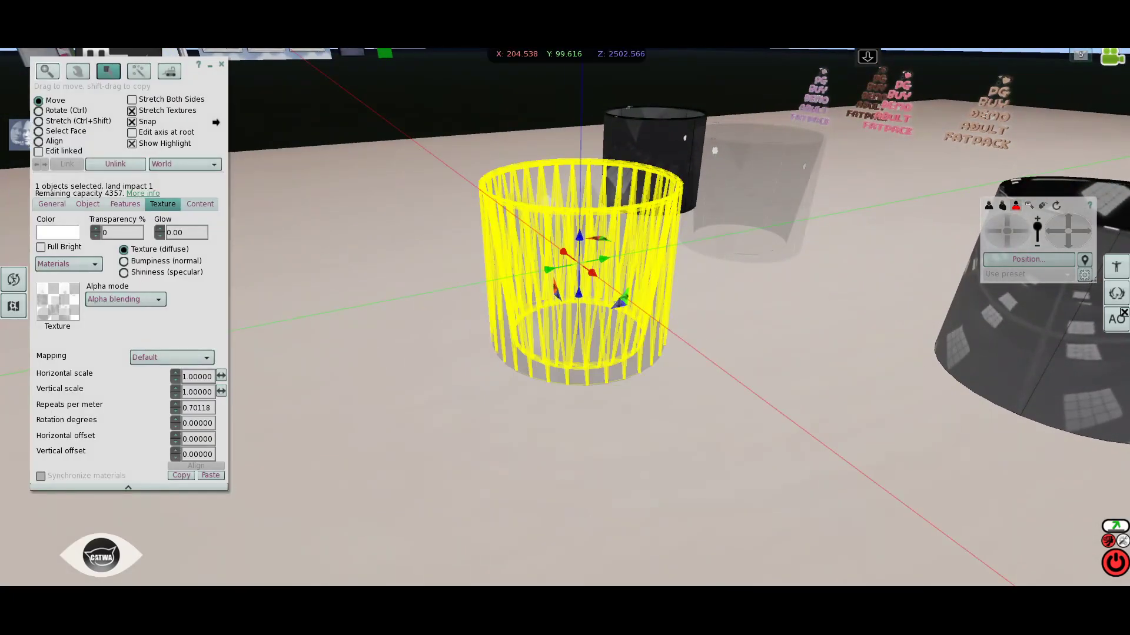
left_click(137, 143)
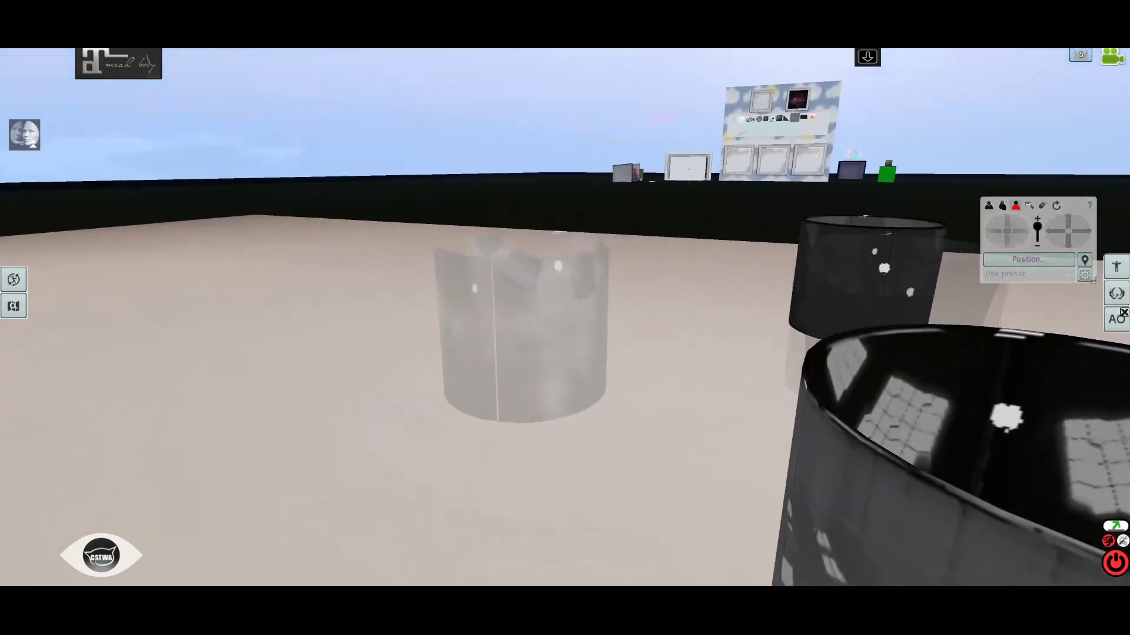
left_click_drag(520, 329, 635, 326, "alt")
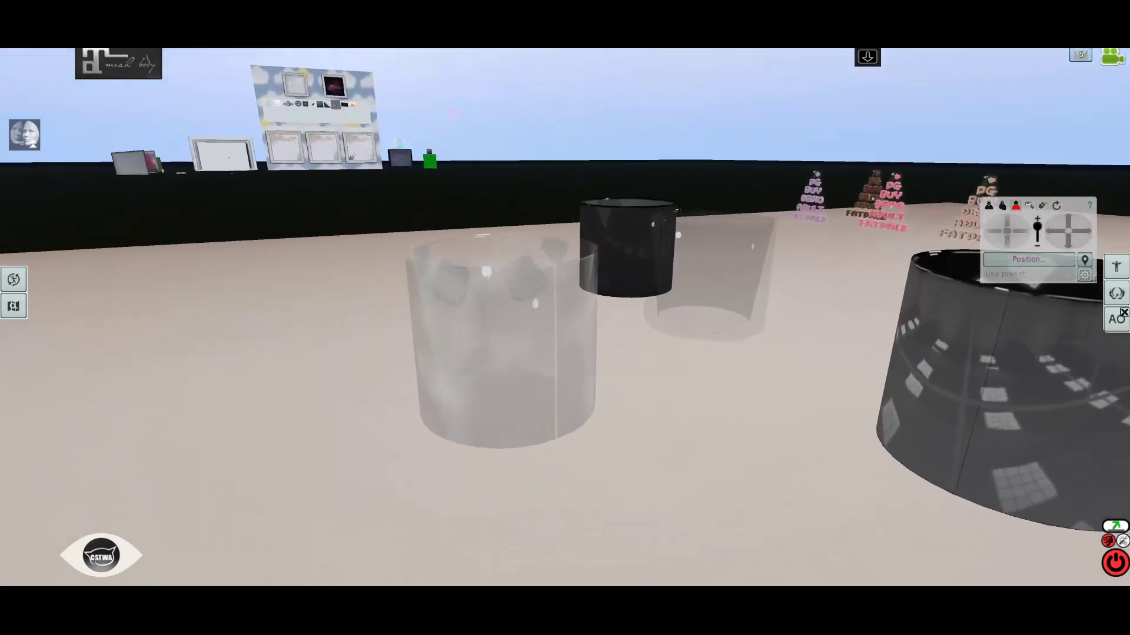
Tint the newly textured glass cup very pale blue with RGB 232, 242, 247 and view it up close
left_click(58, 232)
left_click_drag(380, 290, 145, 257)
left_click(190, 241)
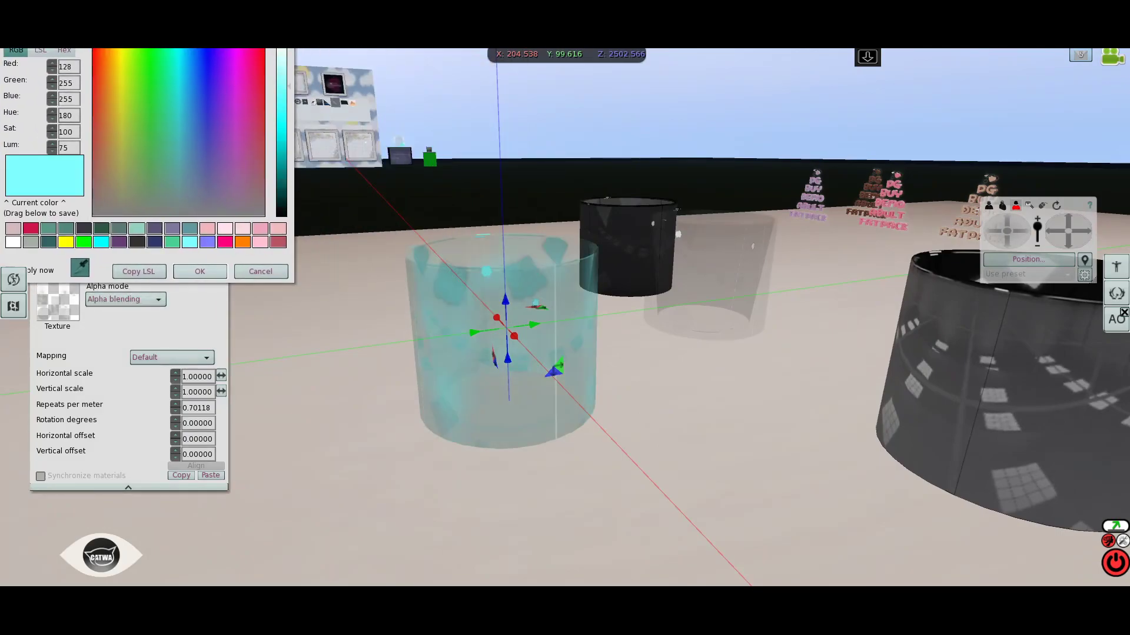
left_click(281, 51)
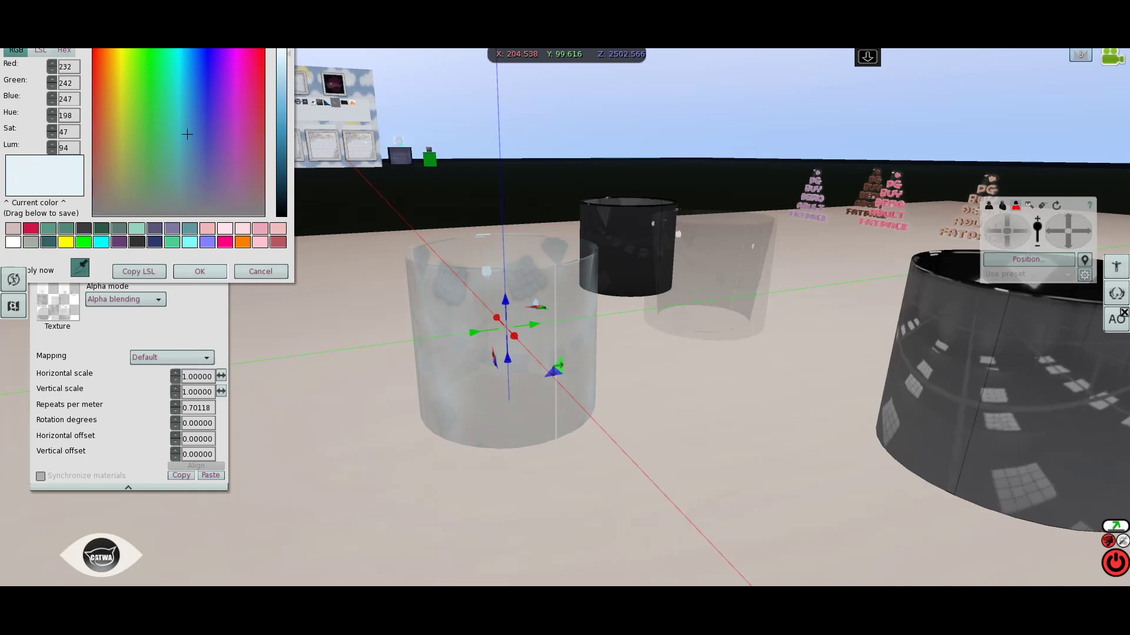
left_click_drag(506, 353, 435, 305, "alt")
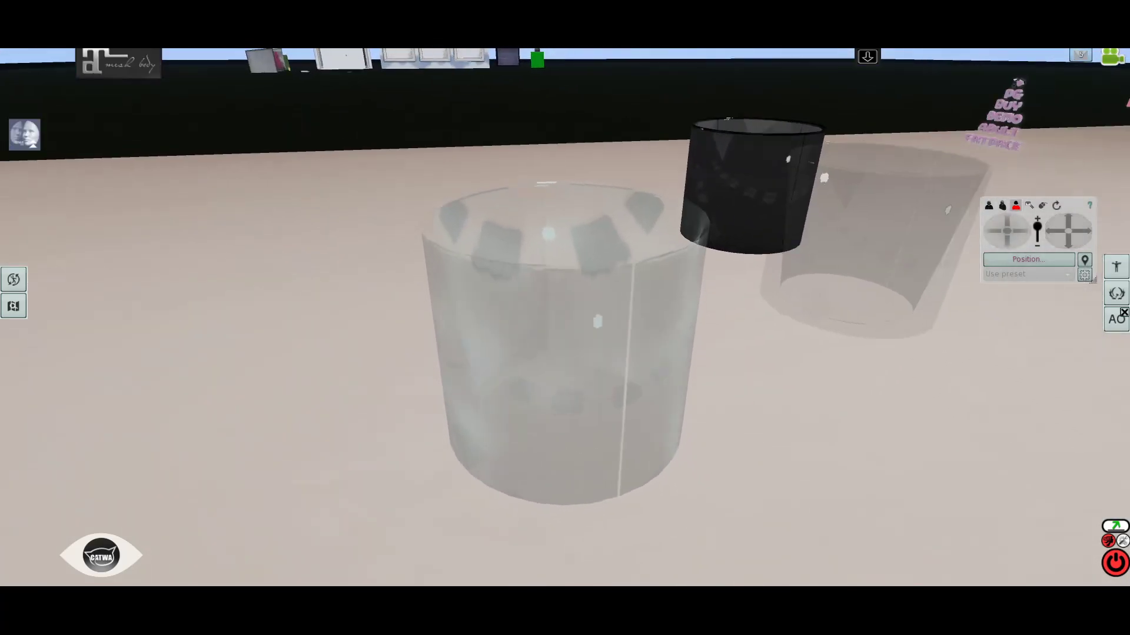